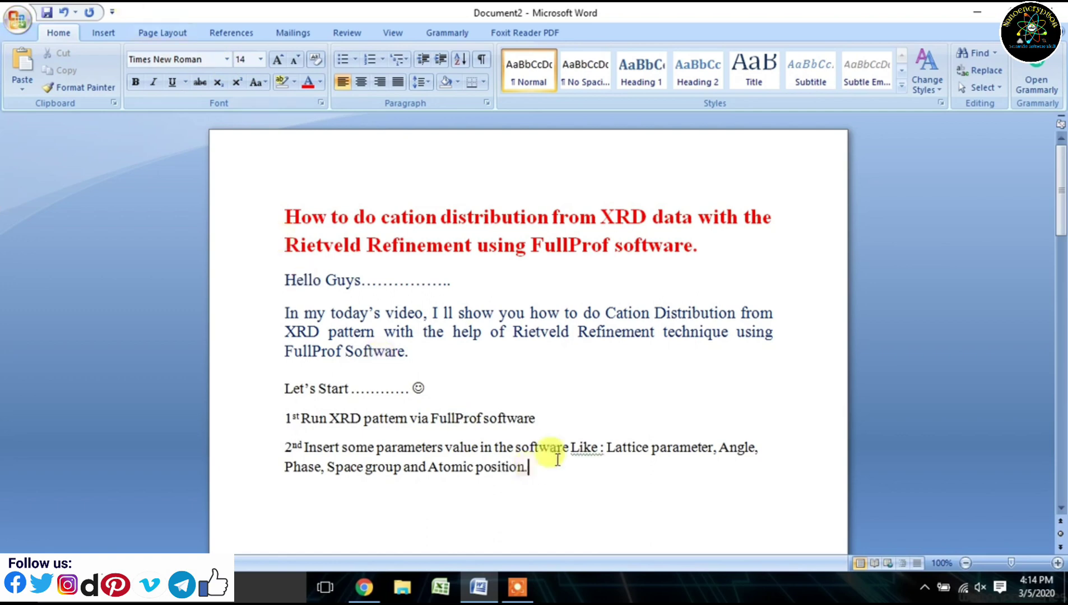
Step: Accept the suggested grammar correction for "Like :" in the second instruction line
{"action": "right_click", "coordinate": [584, 447]}
{"action": "left_click", "coordinate": [636, 322]}
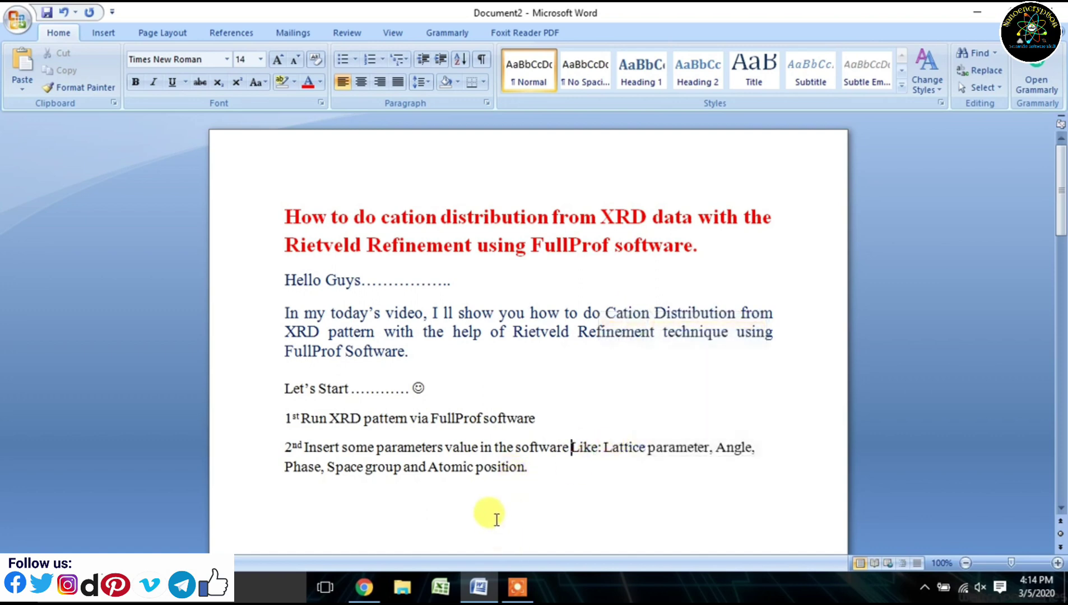
{"action": "left_click", "coordinate": [517, 587]}
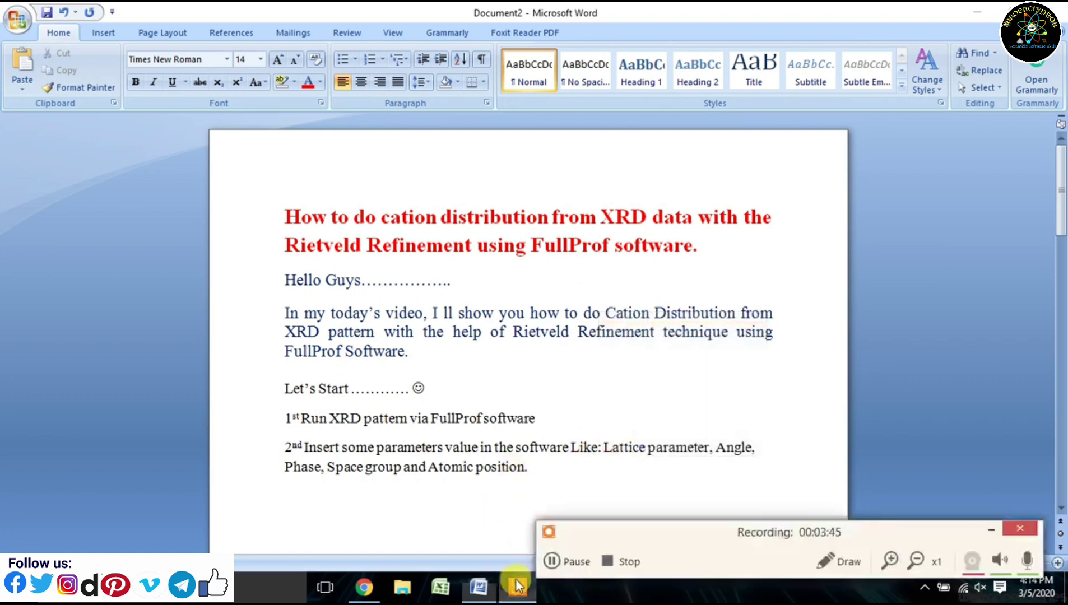
{"action": "left_click", "coordinate": [564, 561]}
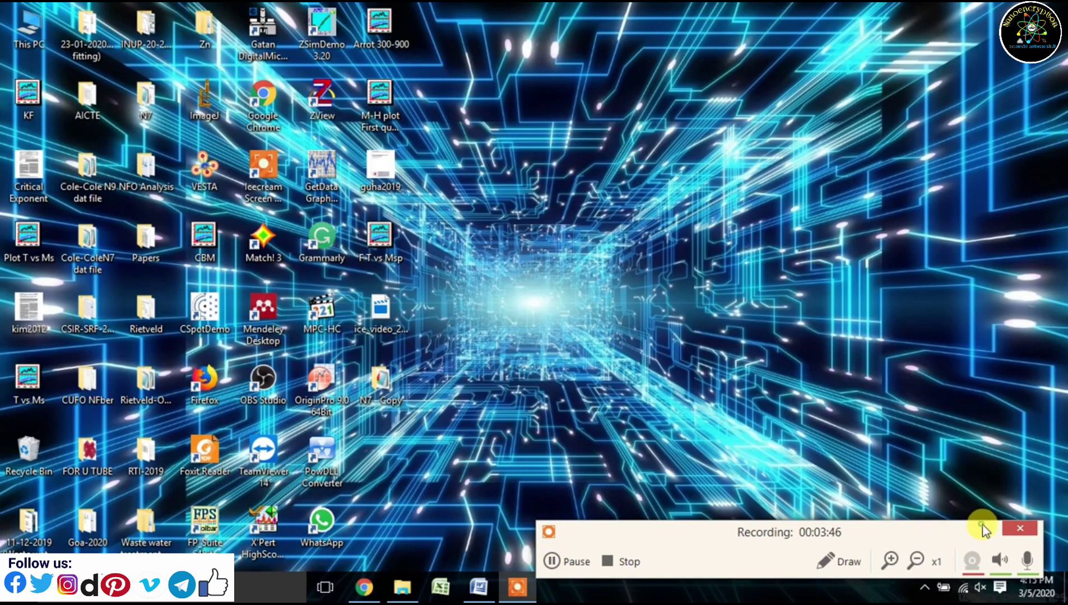
{"action": "left_click", "coordinate": [982, 527]}
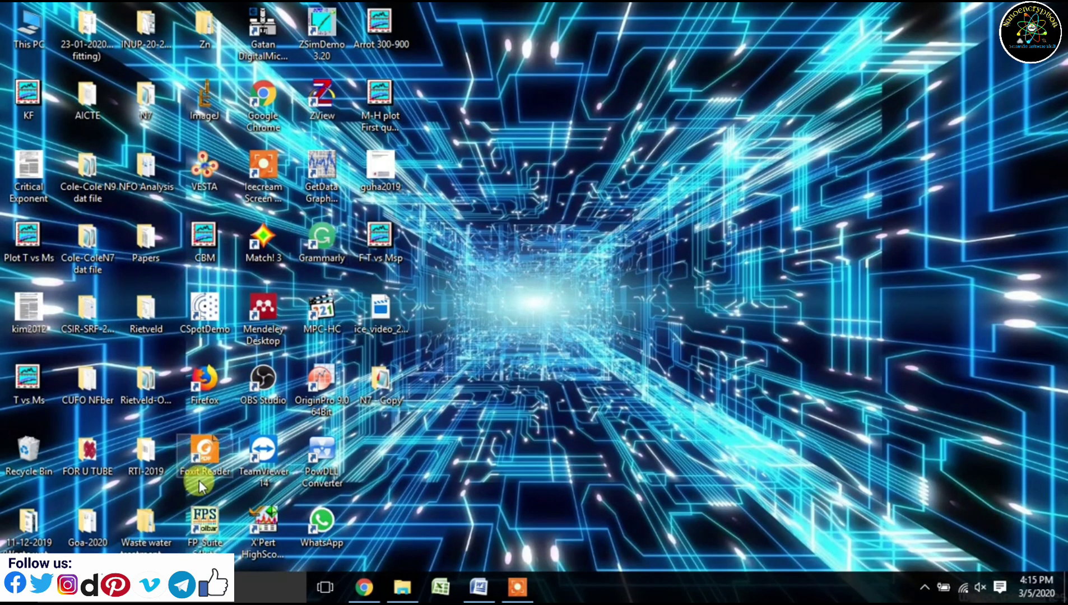
Step: Launch the FullProf Suite from the desktop and create a new PCR file in its PCR editor
{"action": "double_click", "coordinate": [205, 504]}
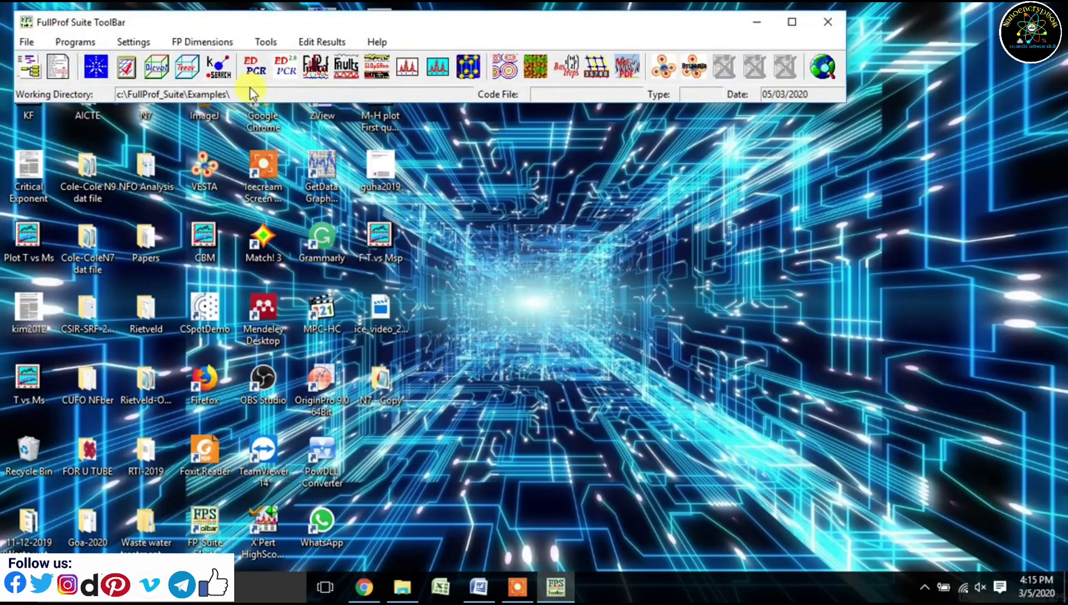
{"action": "left_click", "coordinate": [255, 67]}
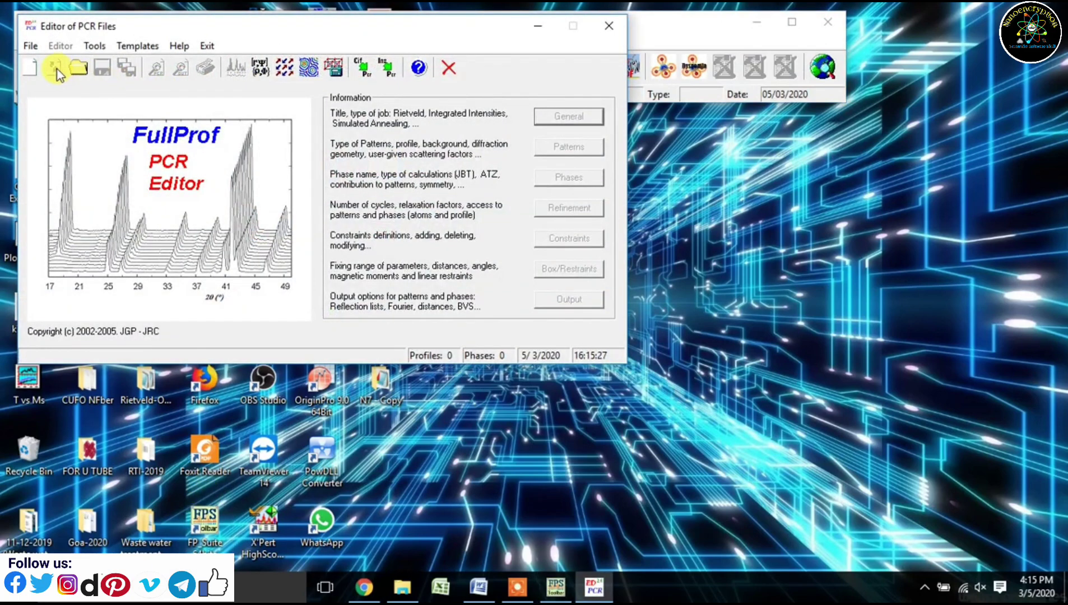
{"action": "left_click", "coordinate": [37, 69]}
Step: Title the job NiFe2O4 and enable optimizing calculations according to the particular options used in this job
{"action": "left_click", "coordinate": [539, 116]}
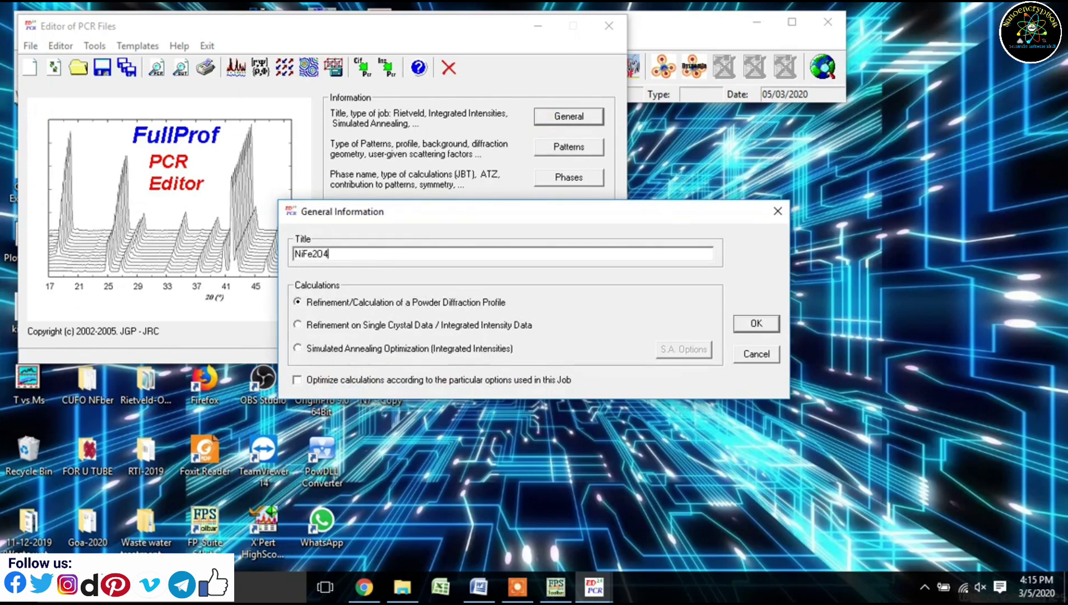
{"action": "left_click", "coordinate": [310, 380]}
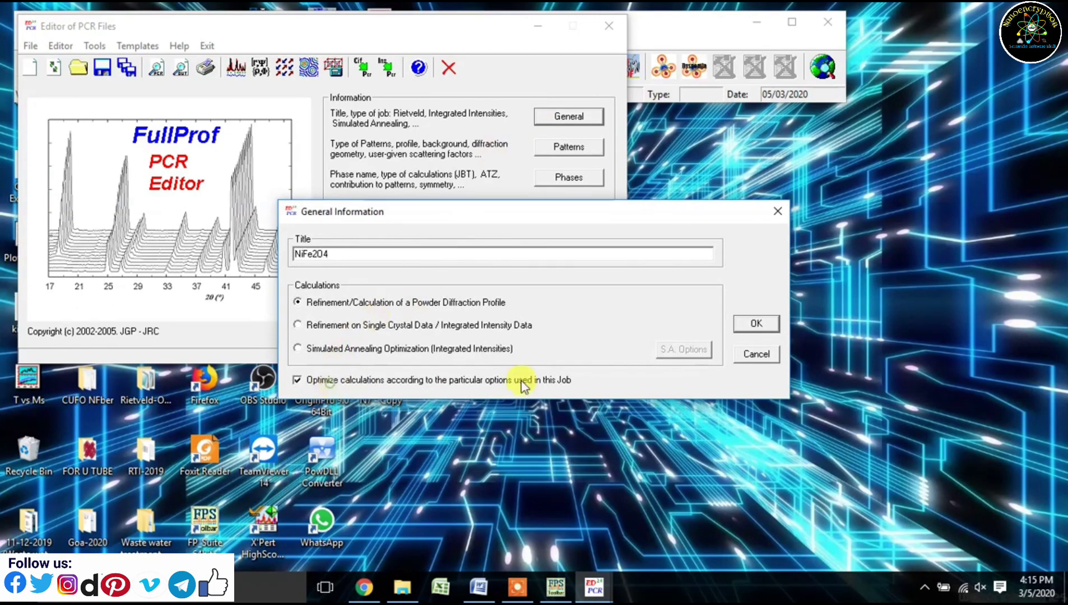
{"action": "left_click", "coordinate": [747, 322]}
Step: Add a diffraction pattern and load NiFe2O4.dat from the desktop folder N7 - Copy as its data file
{"action": "left_click", "coordinate": [576, 150]}
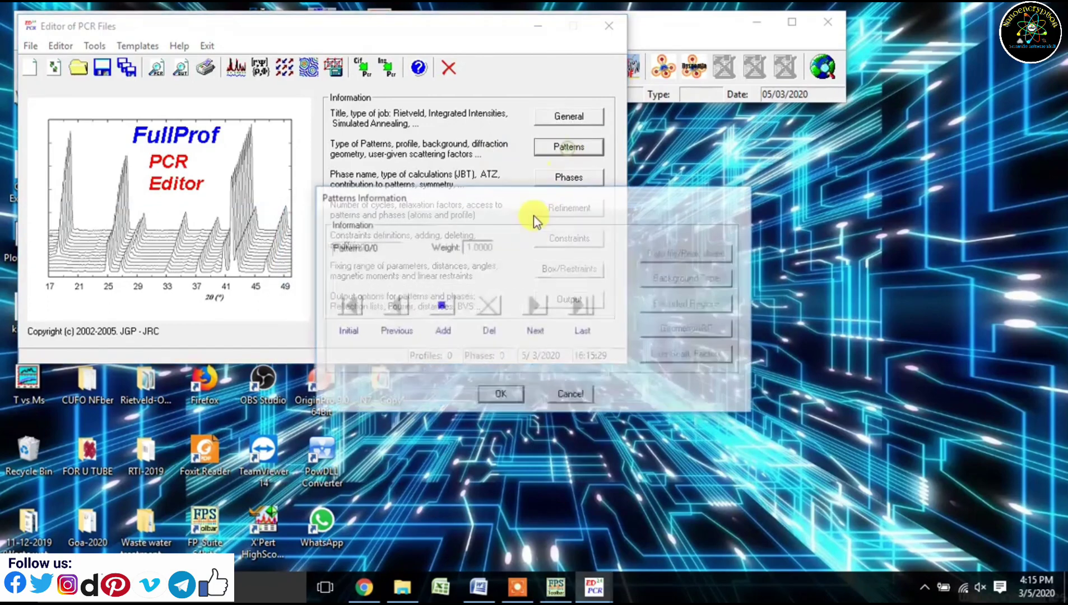
{"action": "left_click", "coordinate": [442, 314]}
{"action": "left_click", "coordinate": [674, 250]}
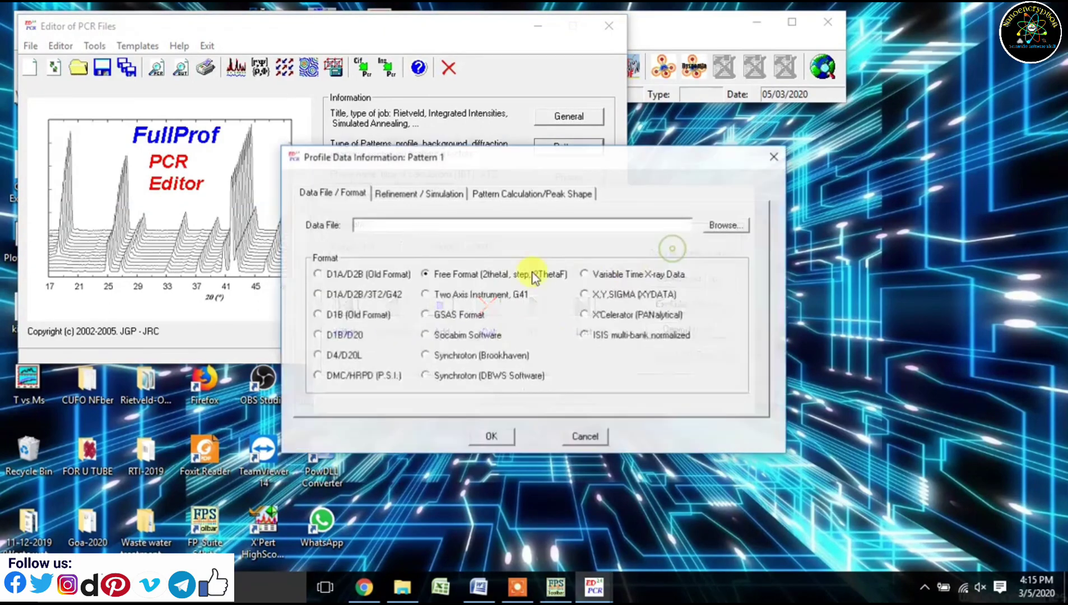
{"action": "left_click", "coordinate": [723, 225]}
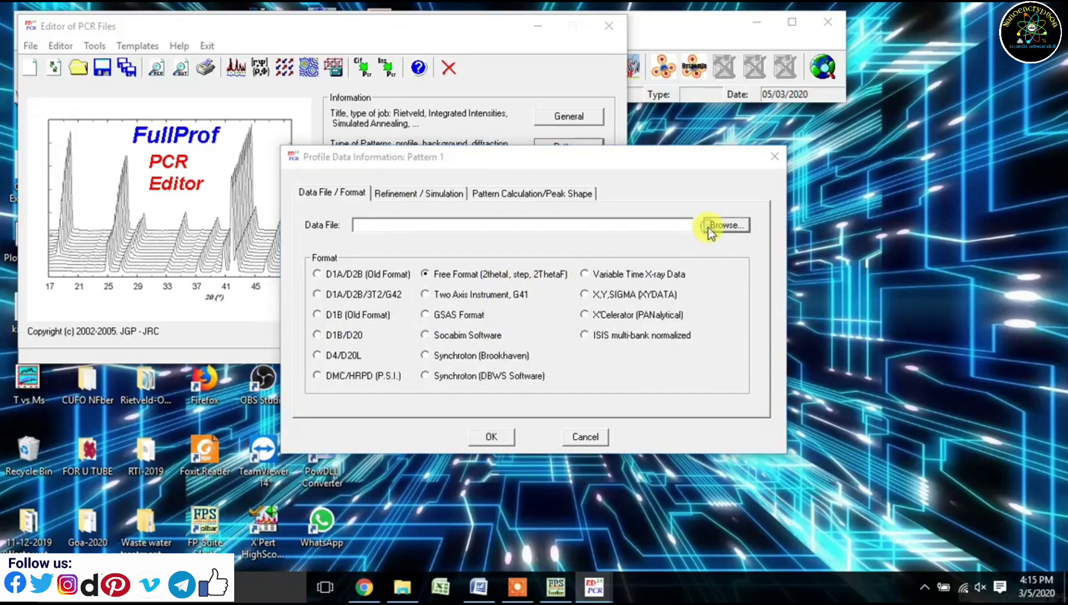
{"action": "left_click", "coordinate": [344, 304]}
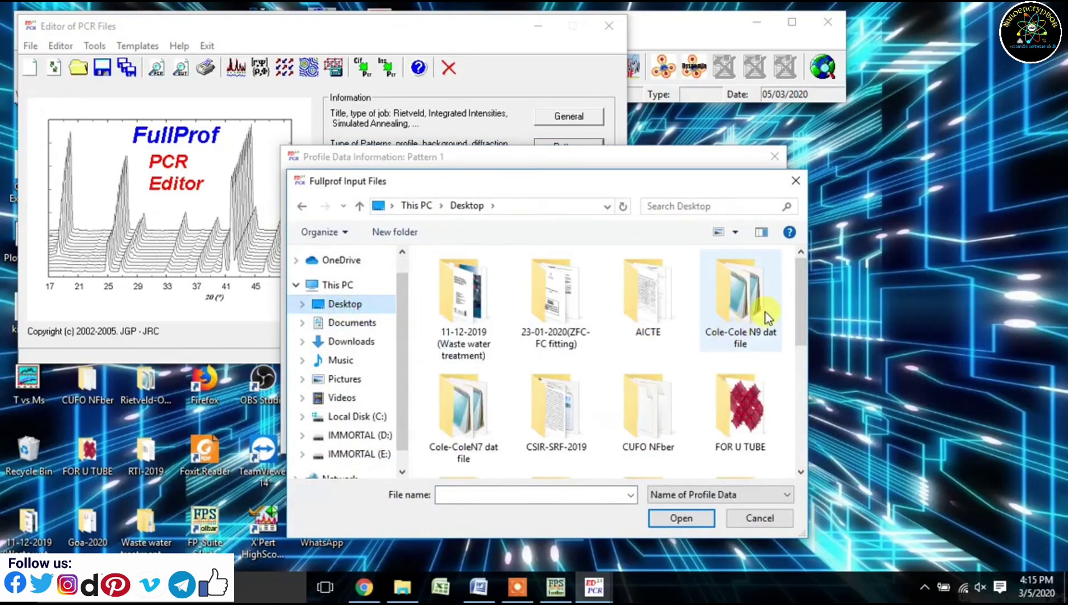
{"action": "left_click_drag", "start_coordinate": [798, 307], "coordinate": [803, 363]}
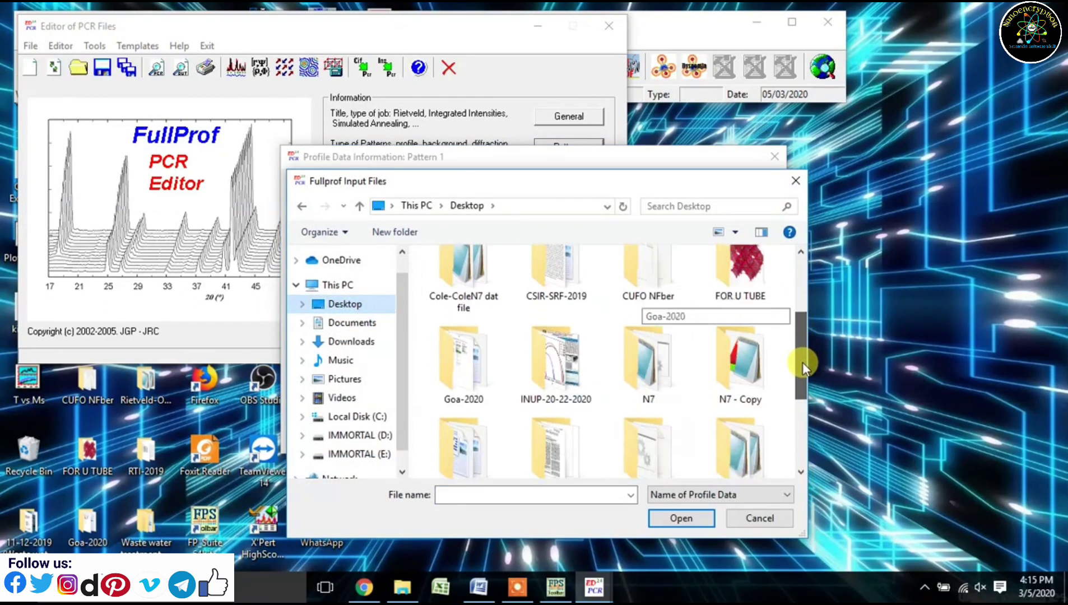
{"action": "double_click", "coordinate": [746, 364]}
{"action": "left_click", "coordinate": [475, 279]}
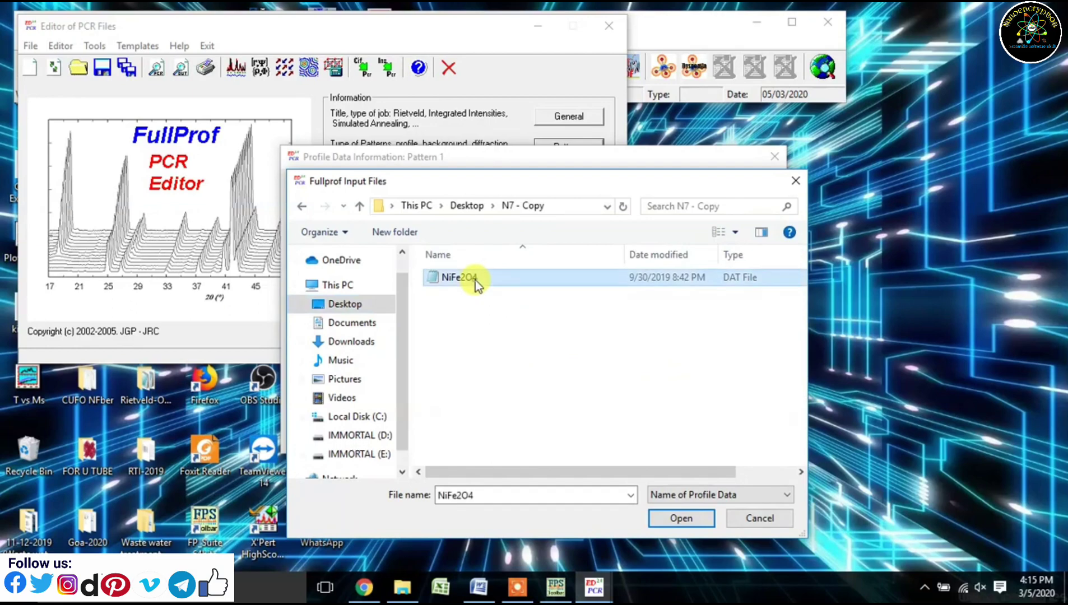
{"action": "left_click", "coordinate": [685, 517]}
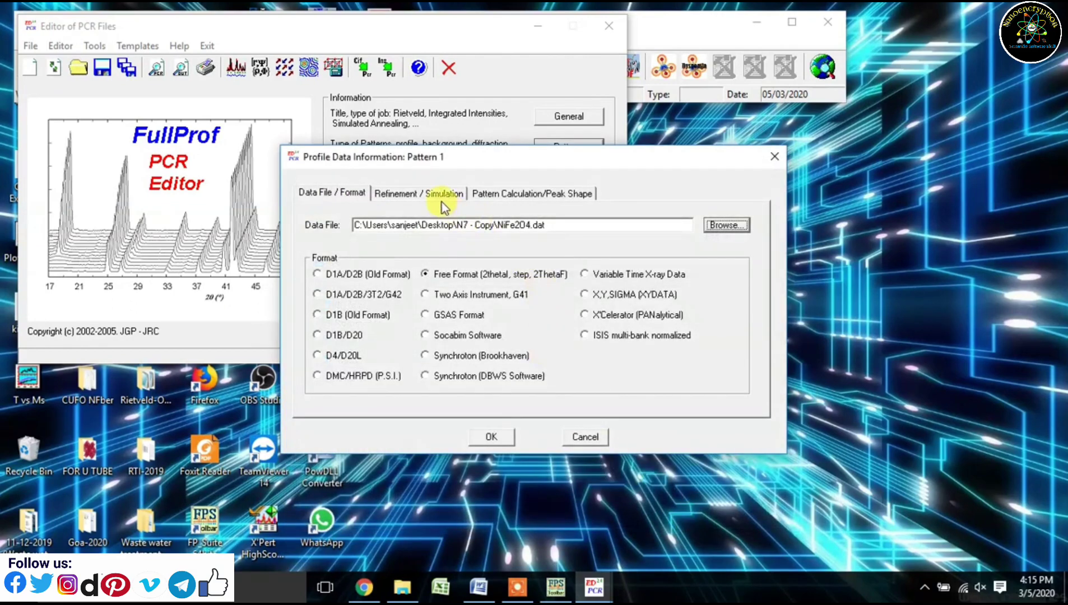
Step: Set pattern 1 to X-Ray refinement data with a Pseudo-Voigt peak shape
{"action": "left_click", "coordinate": [427, 193]}
{"action": "left_click", "coordinate": [331, 242]}
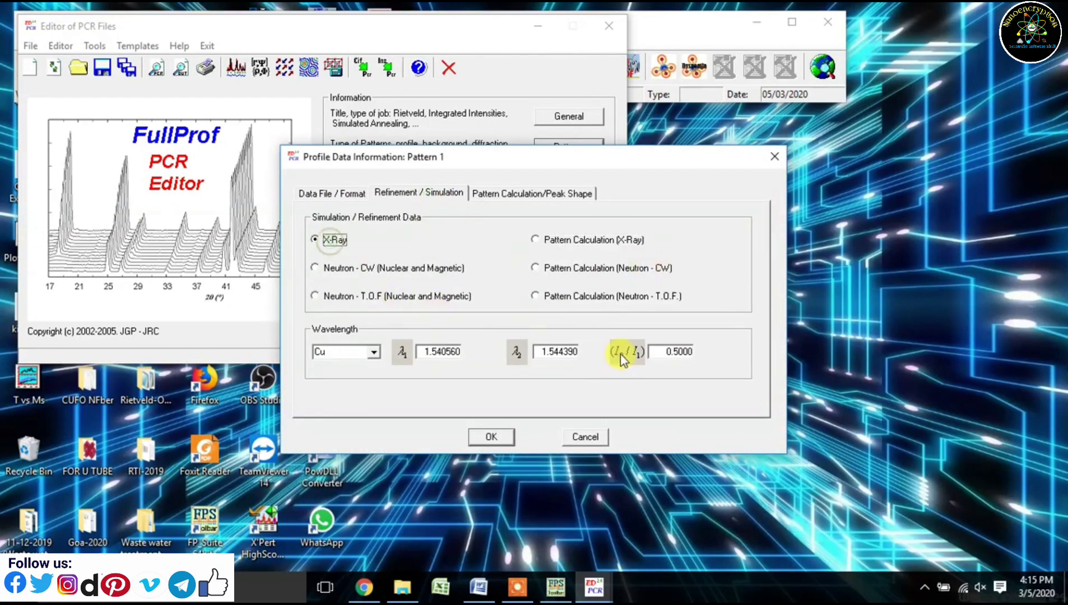
{"action": "left_click", "coordinate": [513, 194]}
{"action": "left_click", "coordinate": [583, 239]}
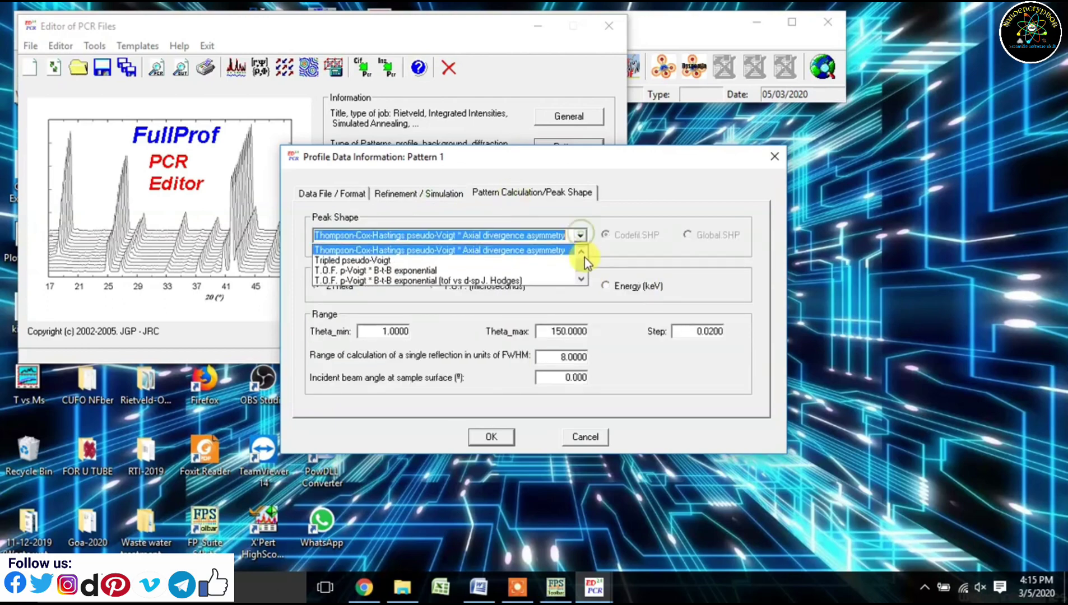
{"action": "scroll", "coordinate": [584, 258], "scroll_direction": "up", "scroll_amount": 3}
{"action": "left_click", "coordinate": [474, 250]}
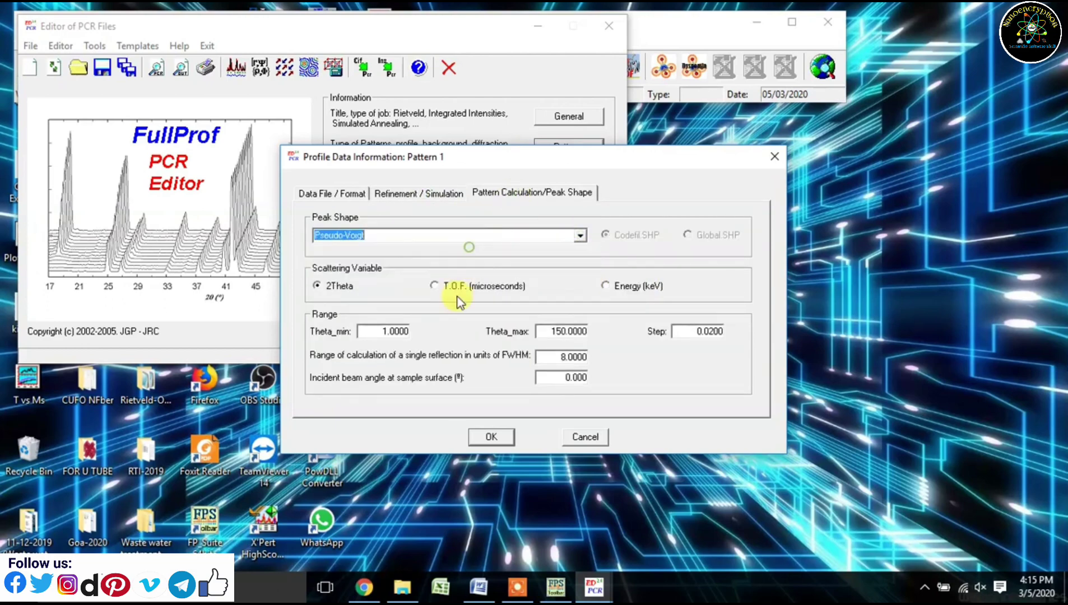
Step: Set the pattern's range to Theta_min 10 and Theta_max 70, and accept the pattern information
{"action": "left_click_drag", "start_coordinate": [376, 331], "coordinate": [410, 332]}
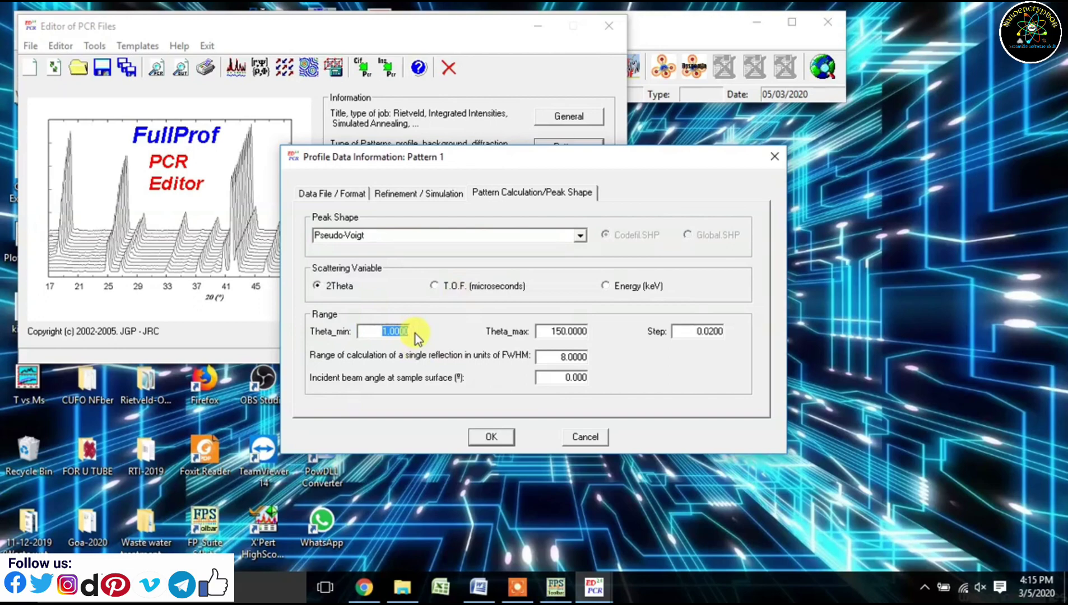
{"action": "type", "text": "10"}
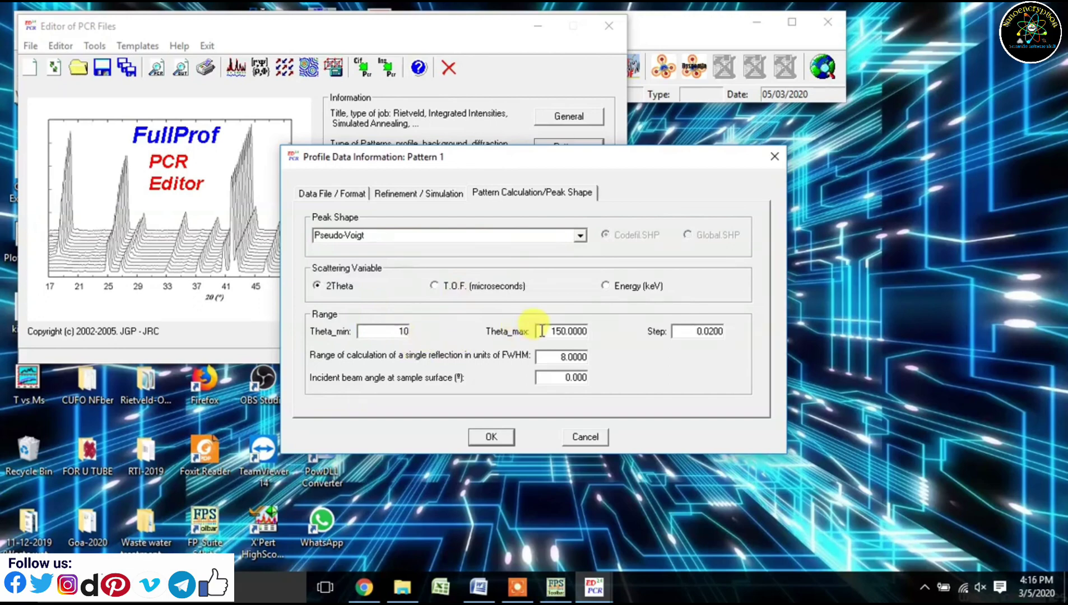
{"action": "left_click_drag", "start_coordinate": [542, 331], "coordinate": [588, 332]}
{"action": "type", "text": "70"}
{"action": "left_click", "coordinate": [492, 438]}
{"action": "left_click", "coordinate": [501, 396]}
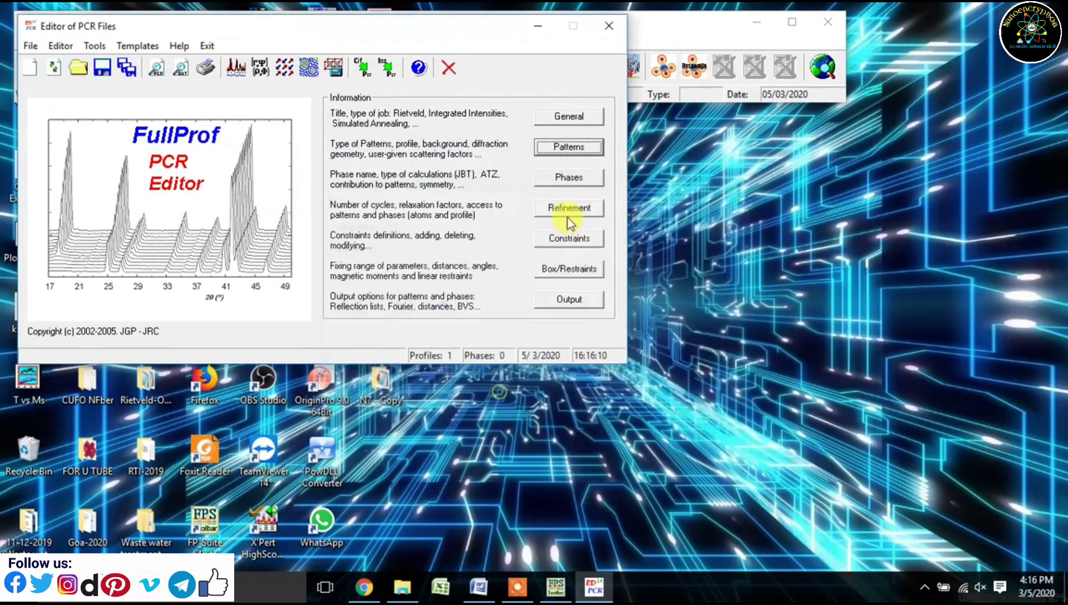
Step: Add a phase named Cubic with the calculation method Profile Matching with constant scale factor
{"action": "left_click", "coordinate": [566, 177]}
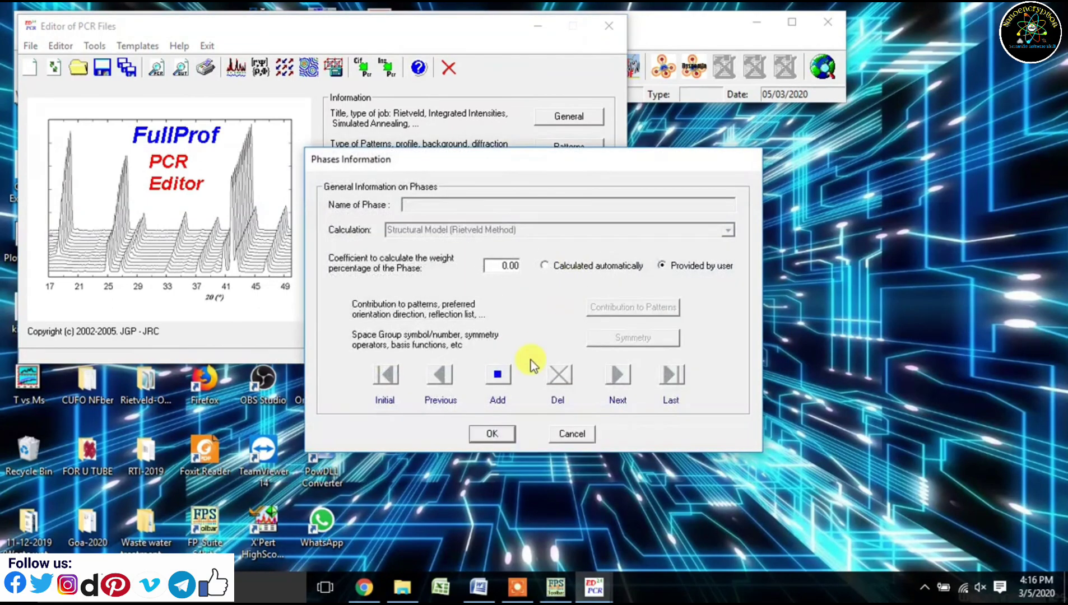
{"action": "left_click", "coordinate": [501, 379]}
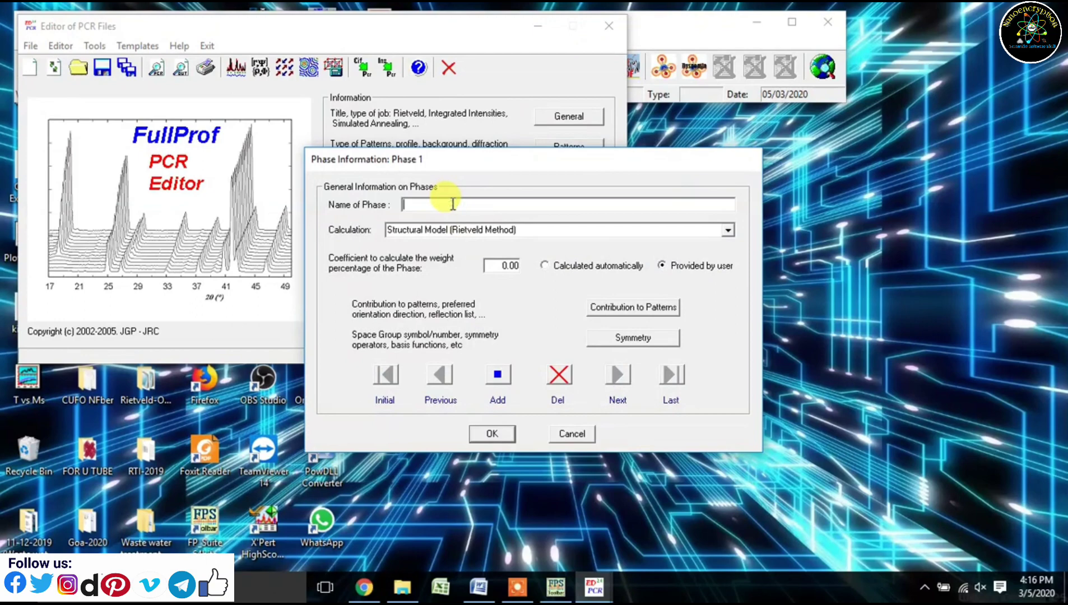
{"action": "type", "text": "Cubic"}
{"action": "left_click", "coordinate": [728, 230]}
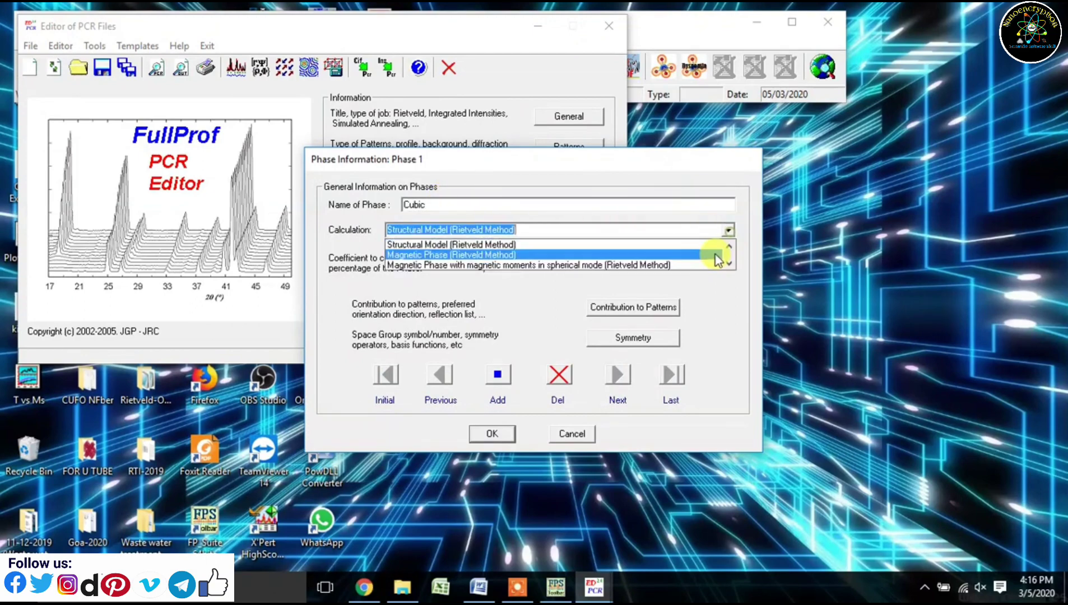
{"action": "left_click", "coordinate": [729, 262]}
{"action": "left_click", "coordinate": [729, 263]}
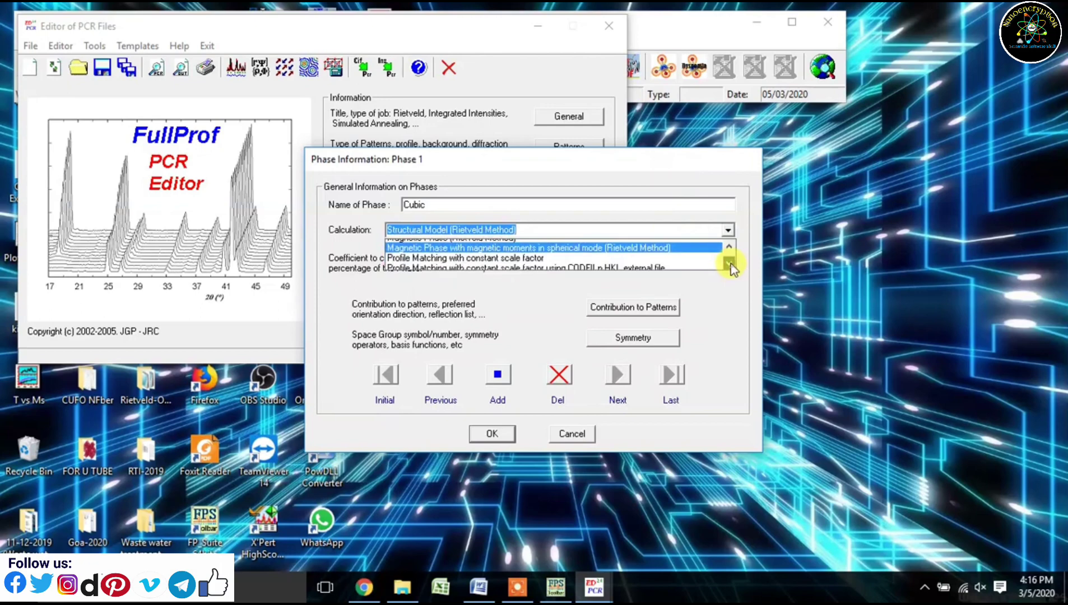
{"action": "left_click", "coordinate": [663, 256]}
Step: Make the phase contribute to pattern 1 with a Pseudo-Voigt peak shape and special parameter control for peak overlap and rejected reflections
{"action": "left_click", "coordinate": [636, 310]}
{"action": "left_click", "coordinate": [331, 111]}
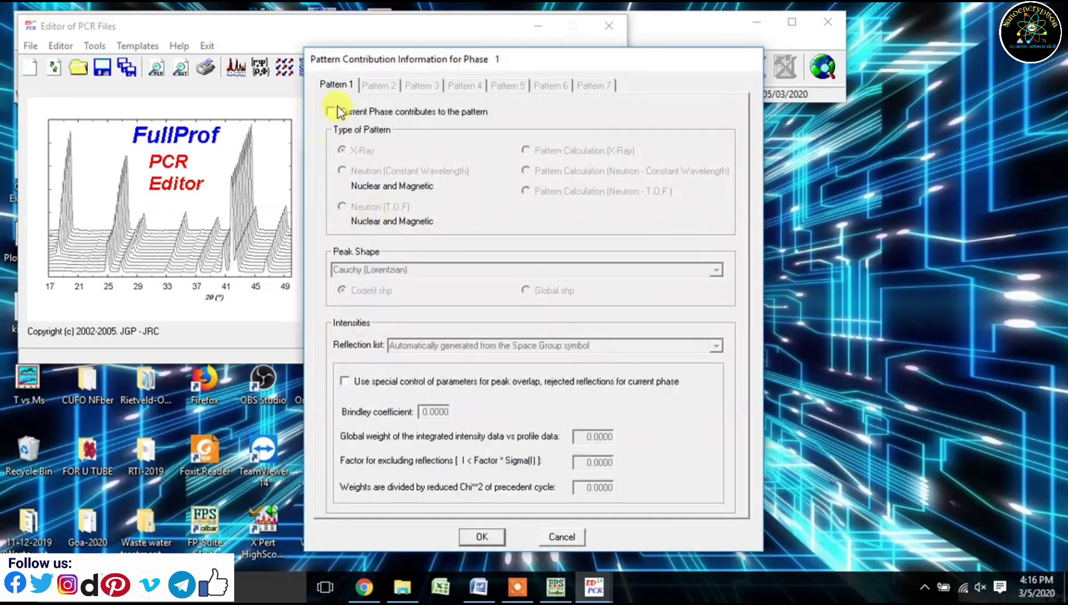
{"action": "left_click", "coordinate": [716, 272]}
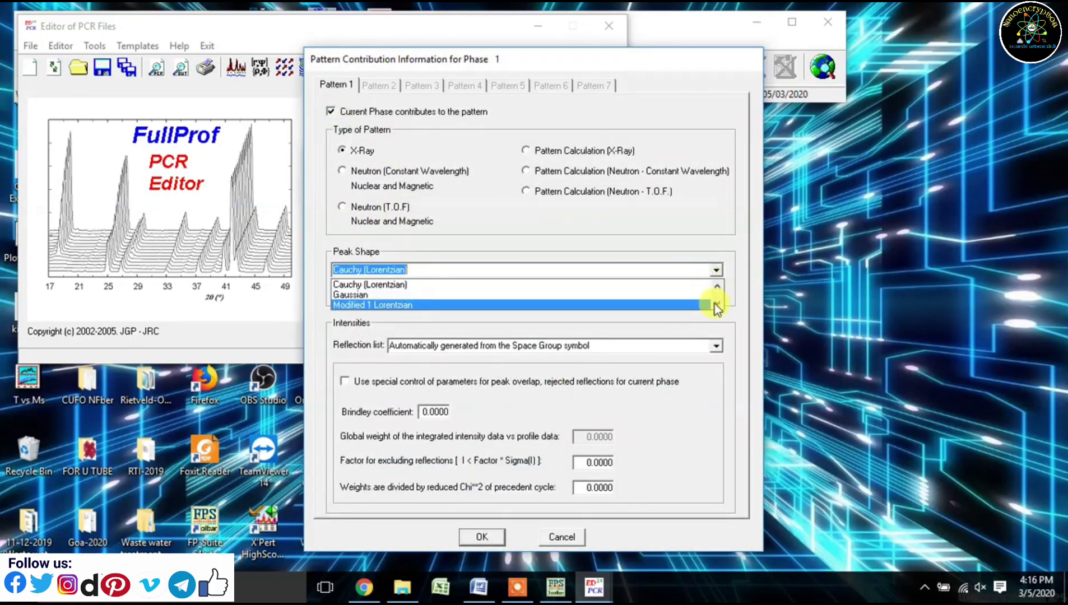
{"action": "left_click", "coordinate": [718, 303]}
{"action": "left_click", "coordinate": [722, 304]}
{"action": "left_click", "coordinate": [722, 305]}
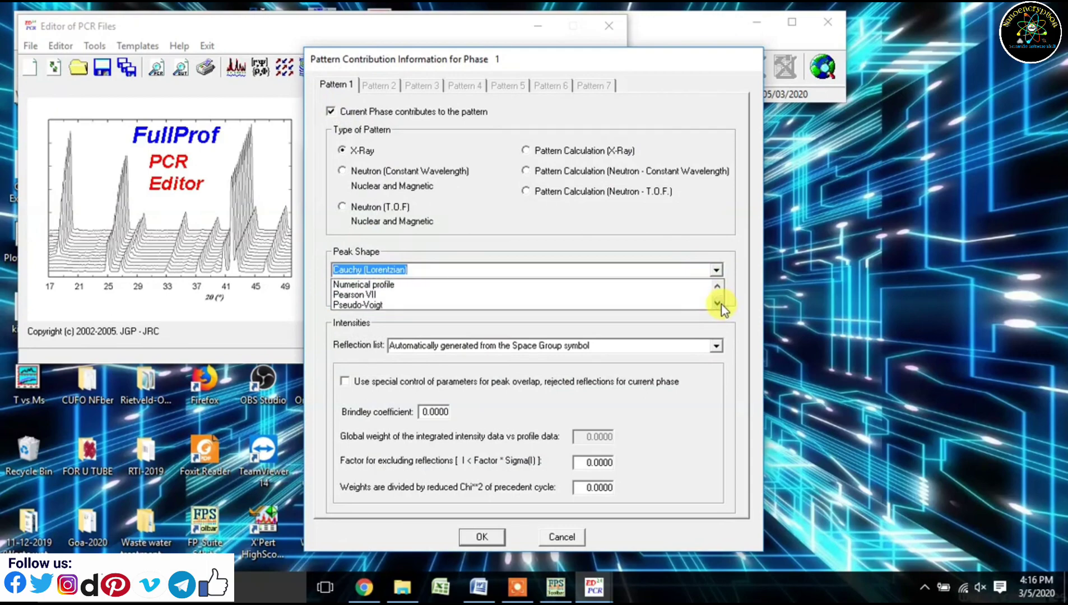
{"action": "left_click", "coordinate": [640, 307]}
{"action": "left_click", "coordinate": [363, 384]}
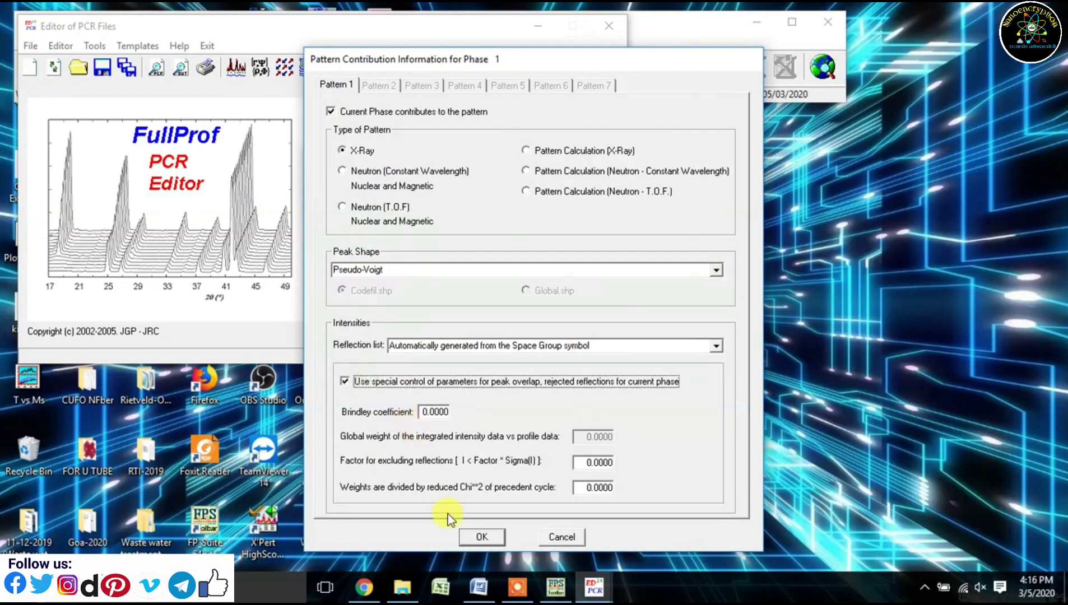
{"action": "left_click", "coordinate": [479, 538]}
Step: Set the phase's space group to F d -3 m, generate its symmetry operators automatically, and accept the phase information
{"action": "left_click", "coordinate": [625, 340]}
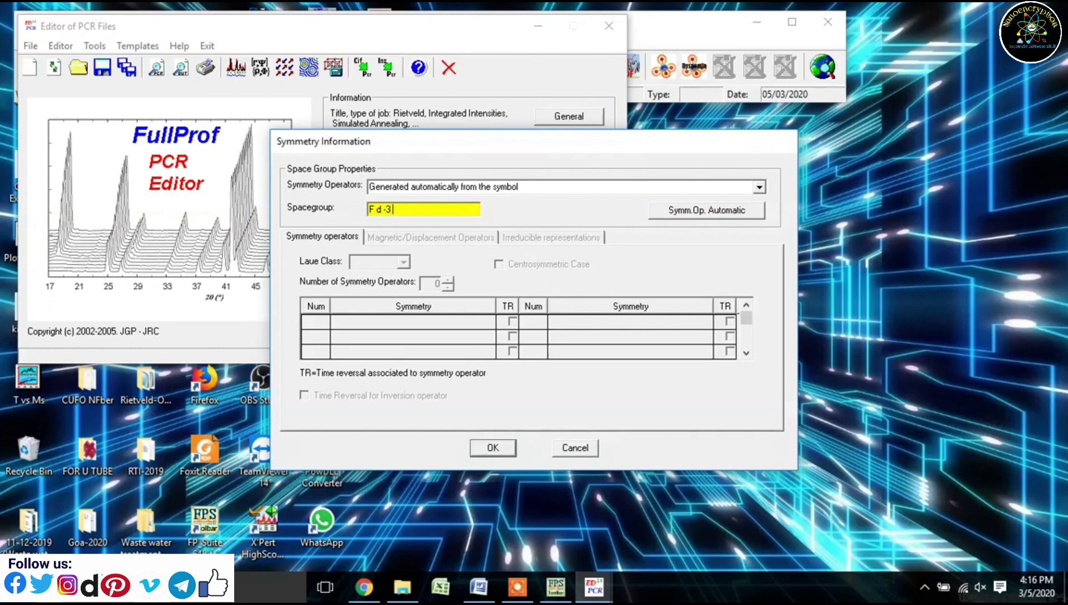
{"action": "left_click", "coordinate": [727, 211]}
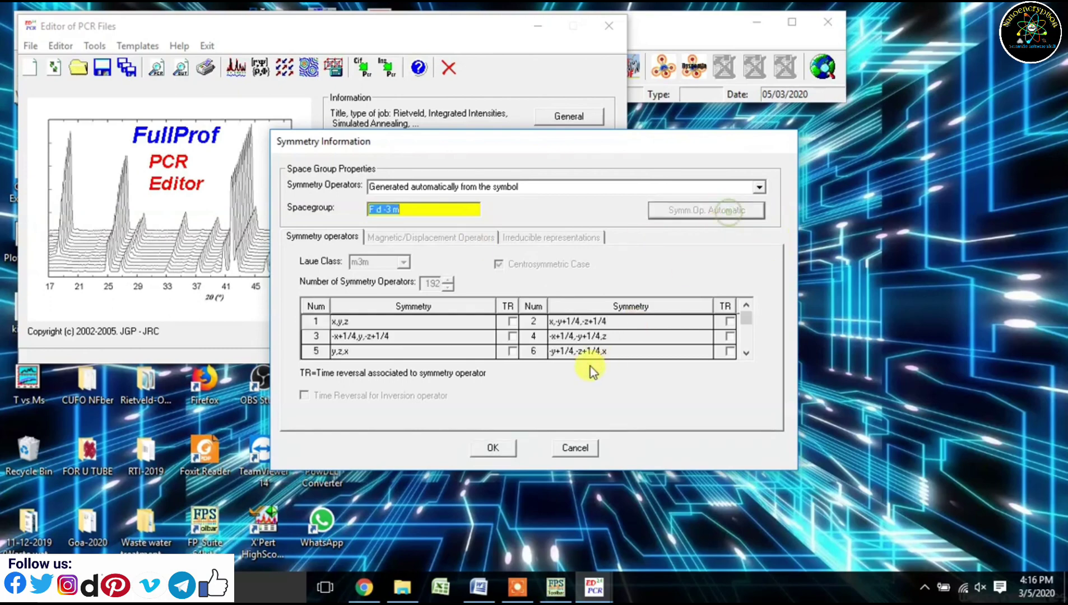
{"action": "left_click", "coordinate": [495, 447]}
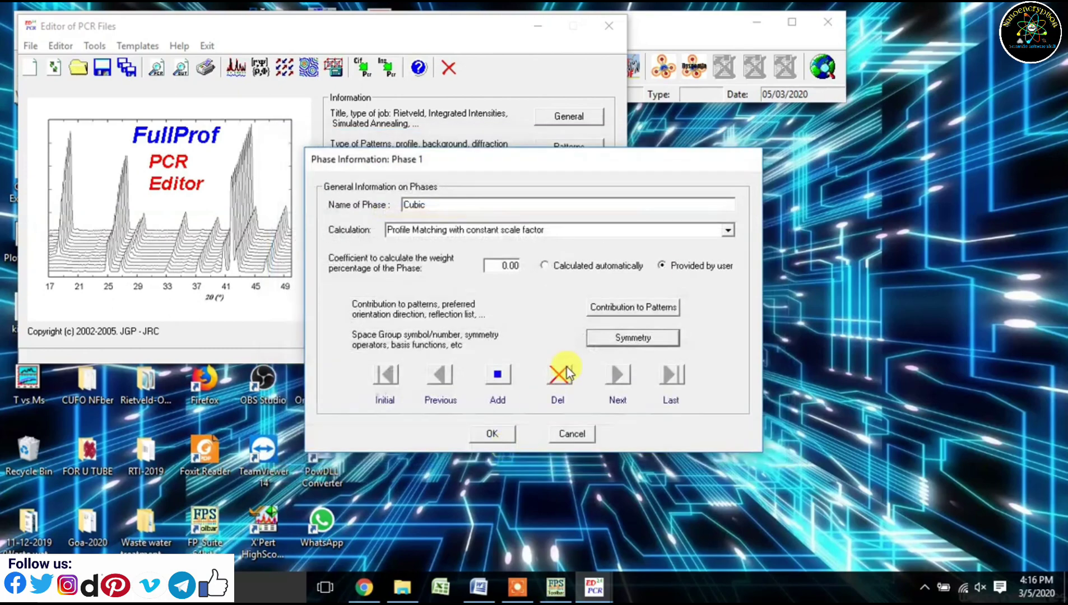
{"action": "left_click", "coordinate": [496, 436]}
Step: Set the cell parameters a, b and c to 8.34 in the refinement profile of phase 1, pattern 1
{"action": "left_click", "coordinate": [561, 210]}
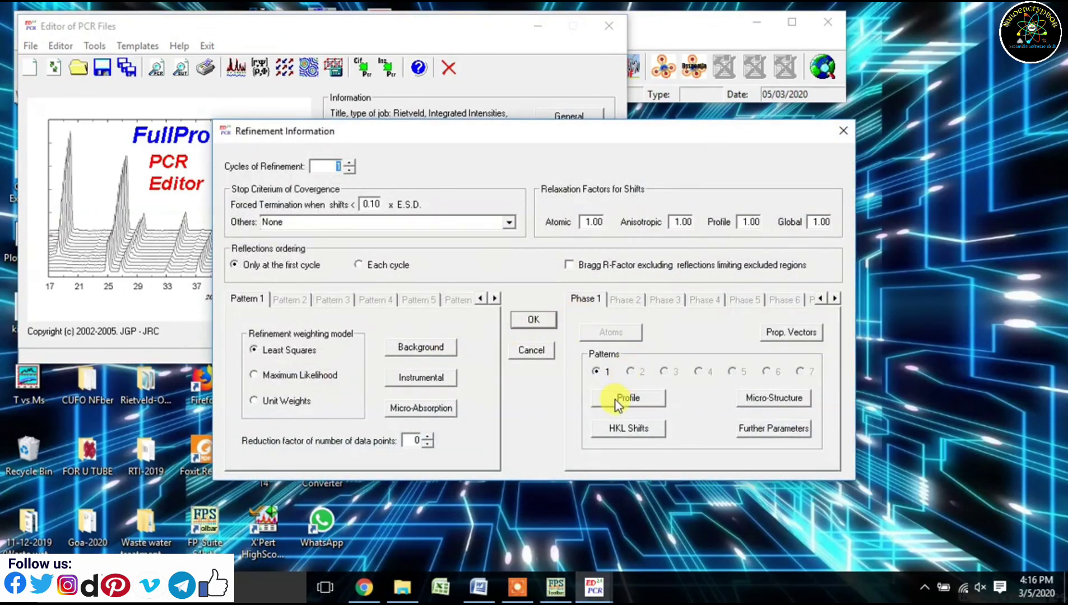
{"action": "left_click", "coordinate": [381, 221]}
{"action": "left_click", "coordinate": [621, 408]}
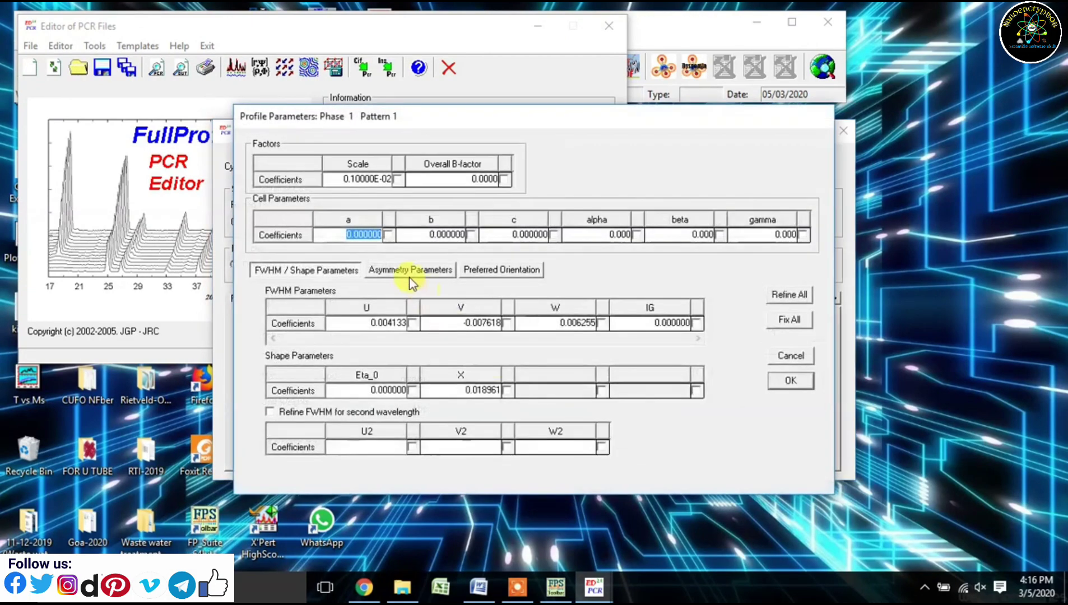
{"action": "type", "text": "8"}
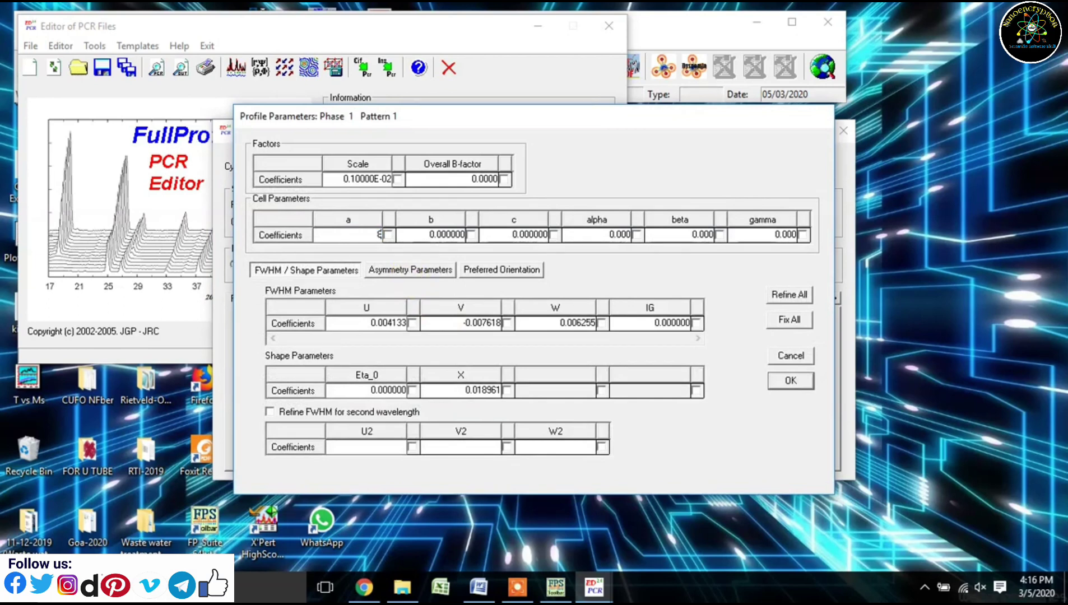
{"action": "type", "text": ".34"}
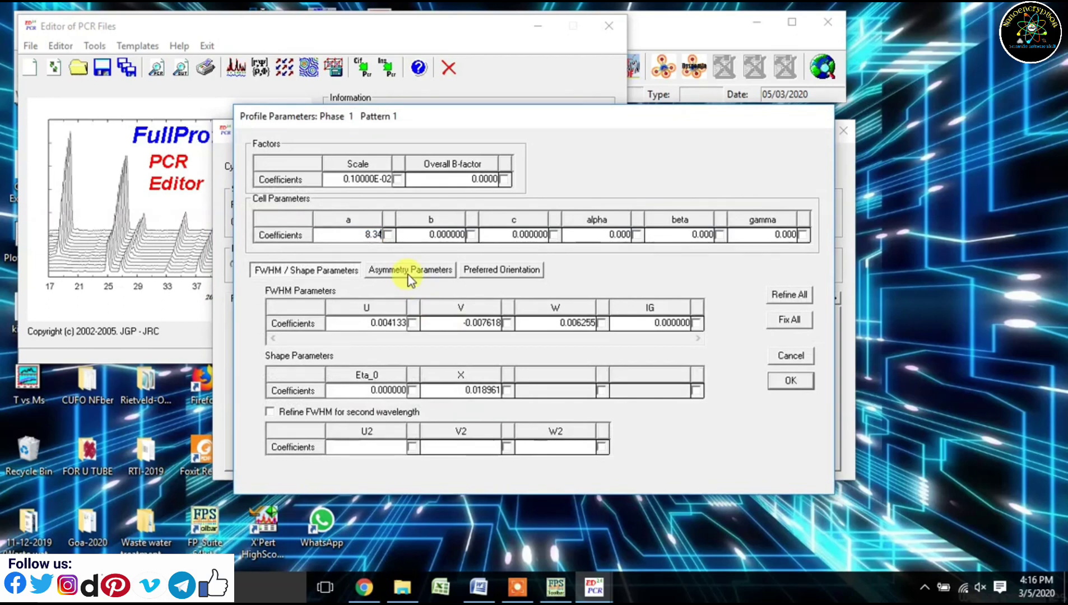
{"action": "left_click", "coordinate": [424, 235]}
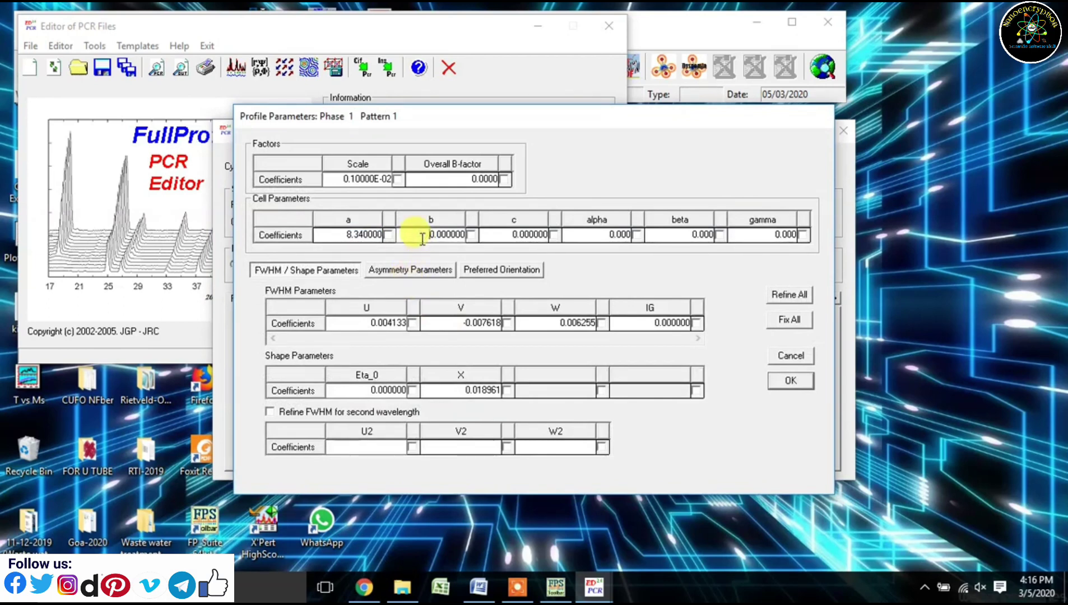
{"action": "left_click", "coordinate": [422, 235]}
{"action": "type", "text": "8"}
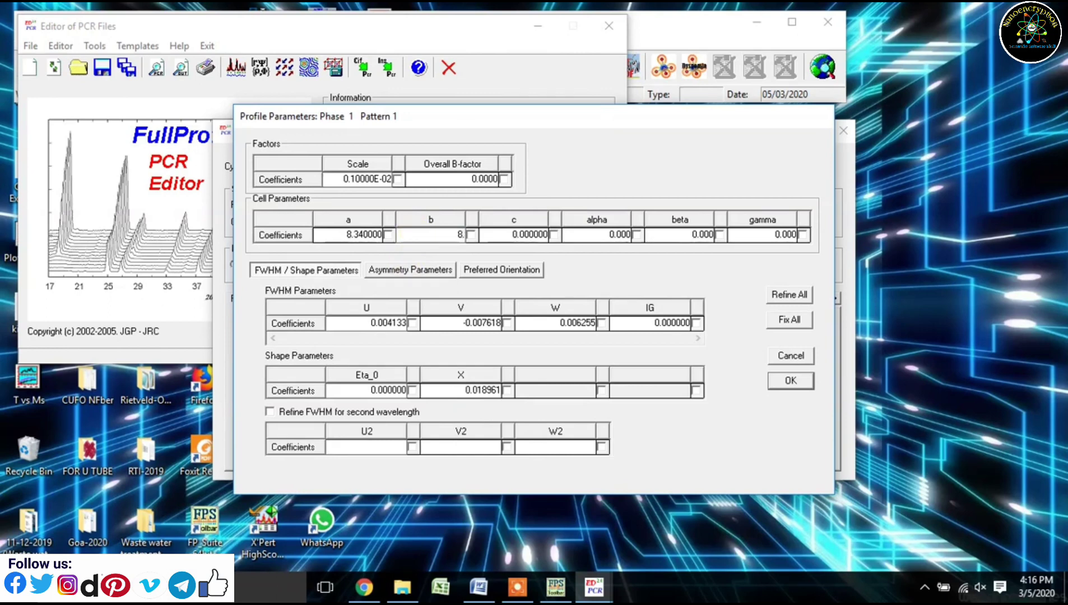
{"action": "type", "text": ".34"}
{"action": "left_click", "coordinate": [499, 238]}
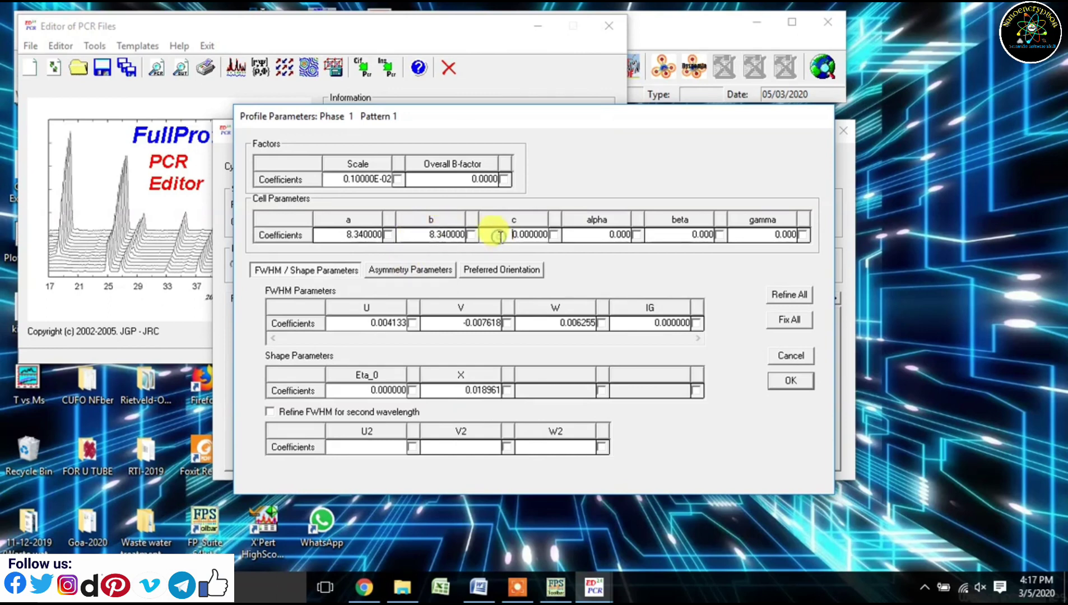
{"action": "type", "text": "8"}
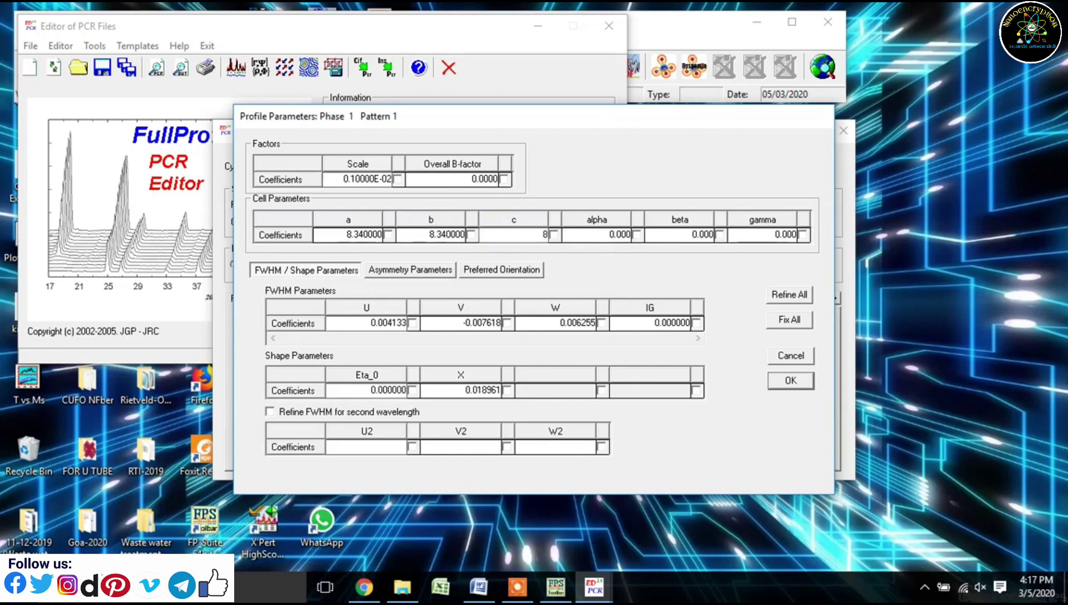
{"action": "type", "text": ".34"}
Step: Set the cell angles alpha, beta and gamma to 90 and accept the profile and refinement information
{"action": "left_click", "coordinate": [600, 238]}
{"action": "left_click", "coordinate": [683, 235]}
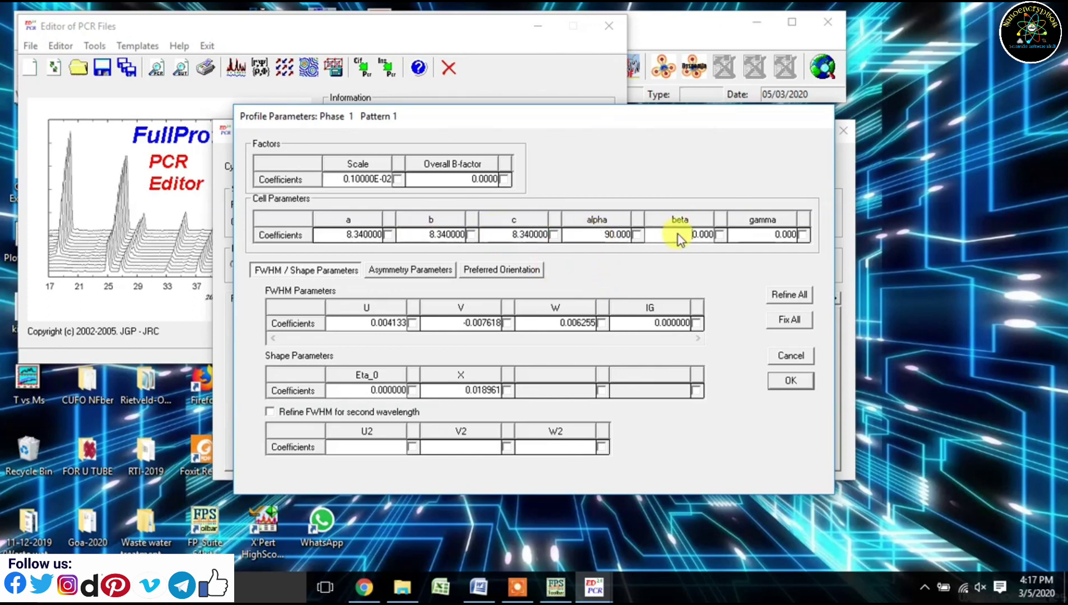
{"action": "type", "text": "90"}
{"action": "left_click", "coordinate": [726, 241]}
{"action": "type", "text": "90"}
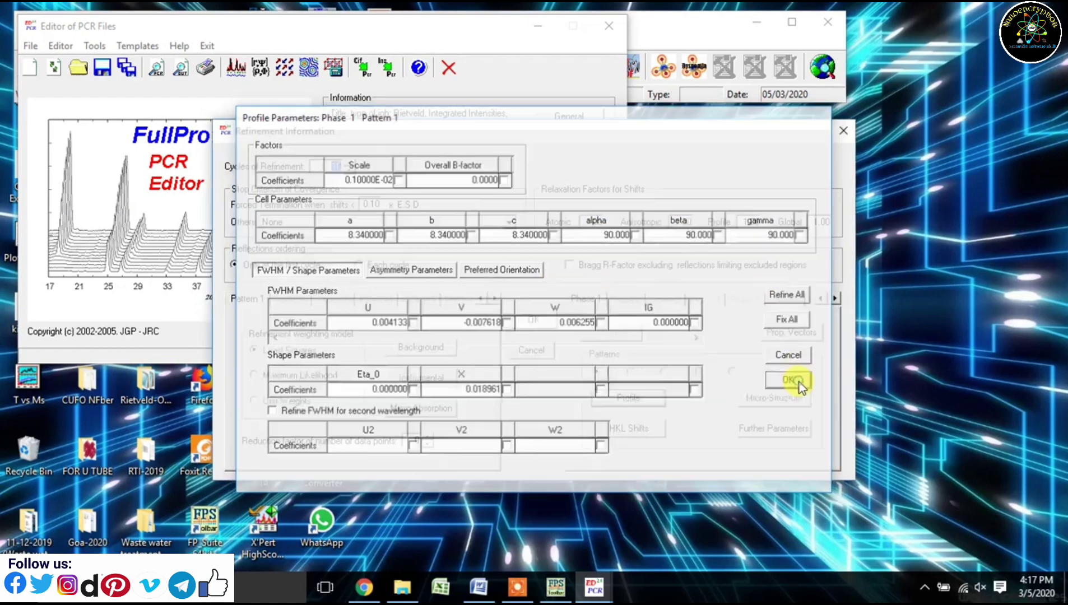
{"action": "left_click", "coordinate": [800, 382]}
{"action": "left_click", "coordinate": [533, 318]}
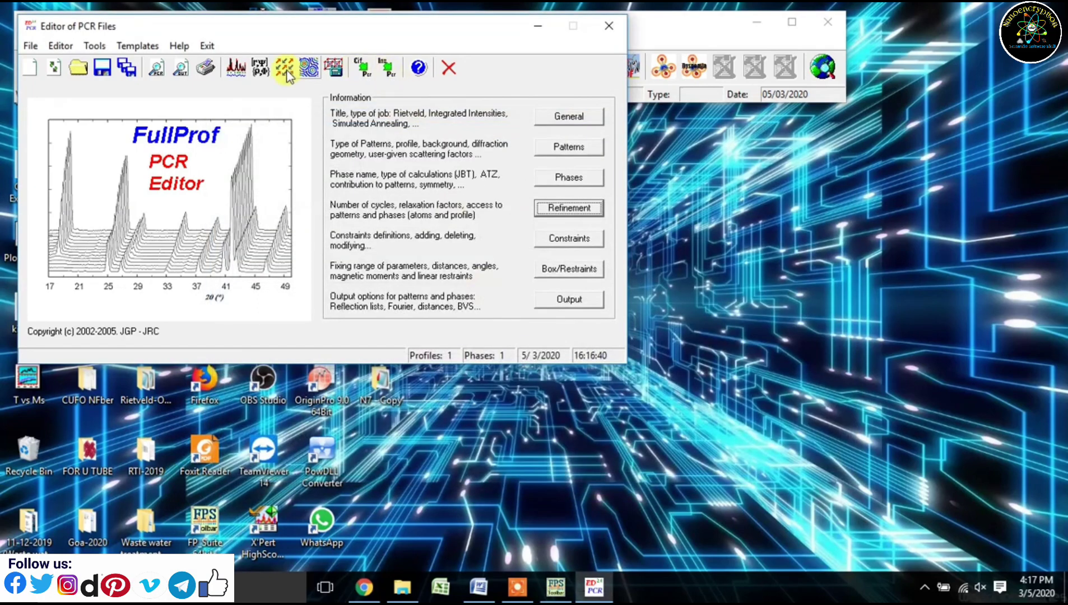
Step: Start a FullProf run with a new PCR file named NiFe2O4 in the Desktop folder N7 - Copy, agreeing to create the file
{"action": "left_click", "coordinate": [243, 68]}
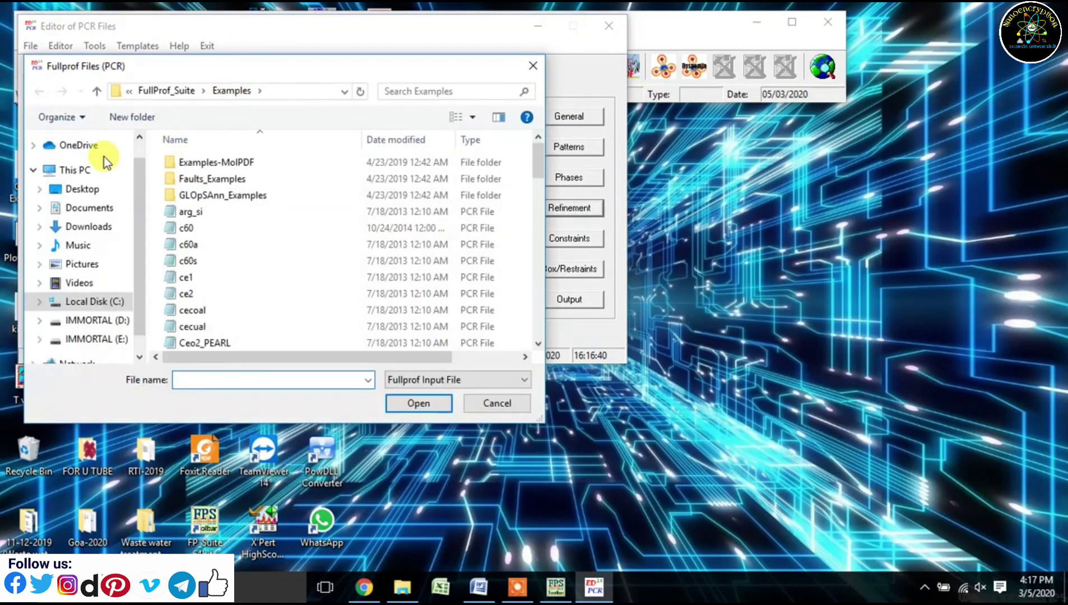
{"action": "left_click", "coordinate": [84, 189]}
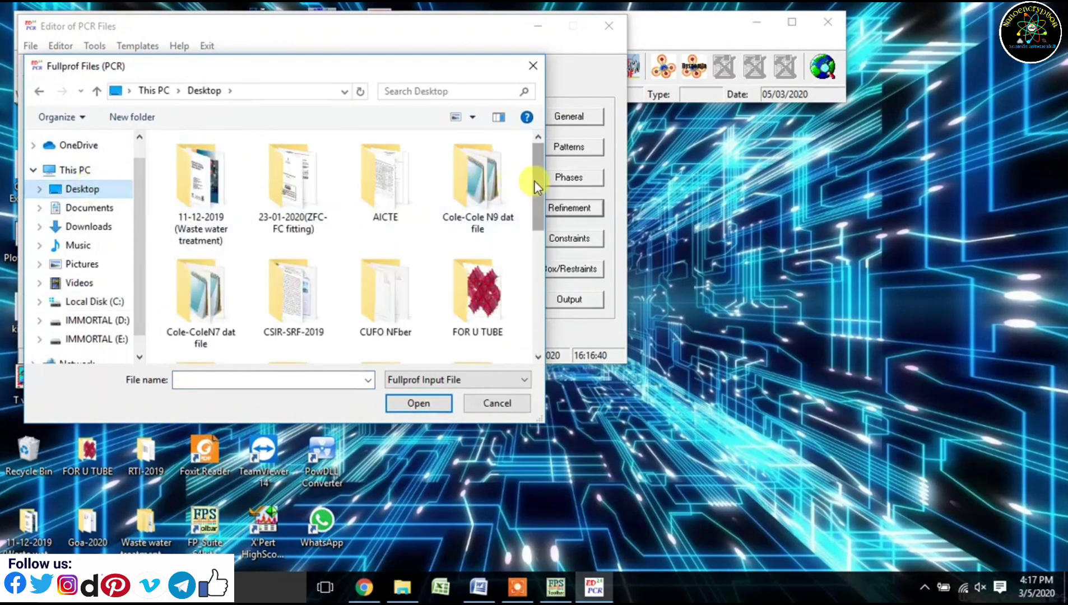
{"action": "left_click_drag", "start_coordinate": [534, 181], "coordinate": [534, 219]}
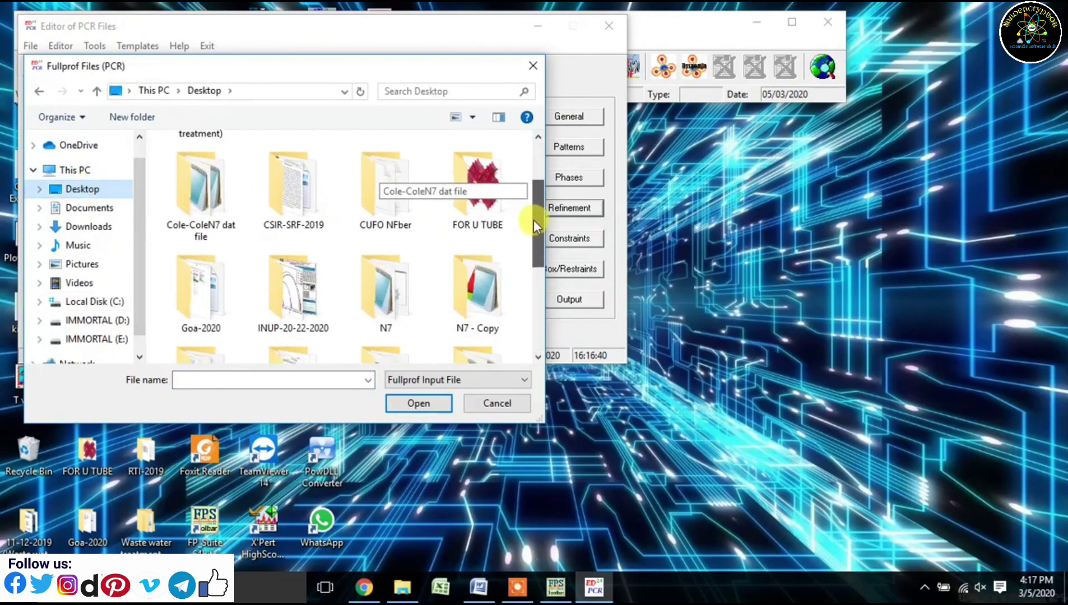
{"action": "double_click", "coordinate": [484, 258]}
{"action": "left_click", "coordinate": [248, 385]}
{"action": "type", "text": "N"}
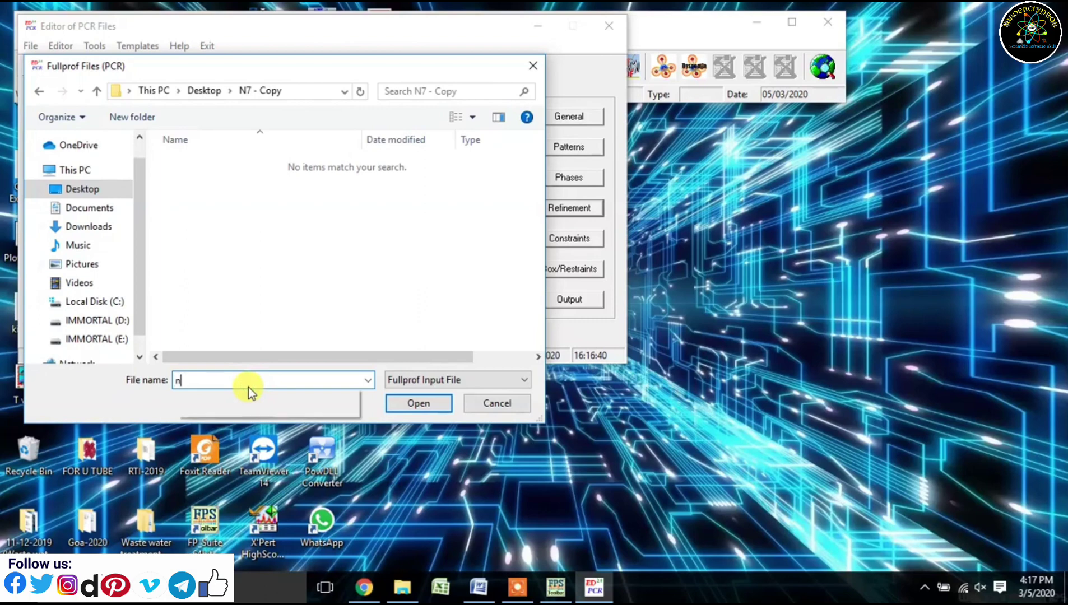
{"action": "left_click", "coordinate": [238, 396]}
{"action": "left_click", "coordinate": [240, 381]}
{"action": "key", "text": "BackSpace"}
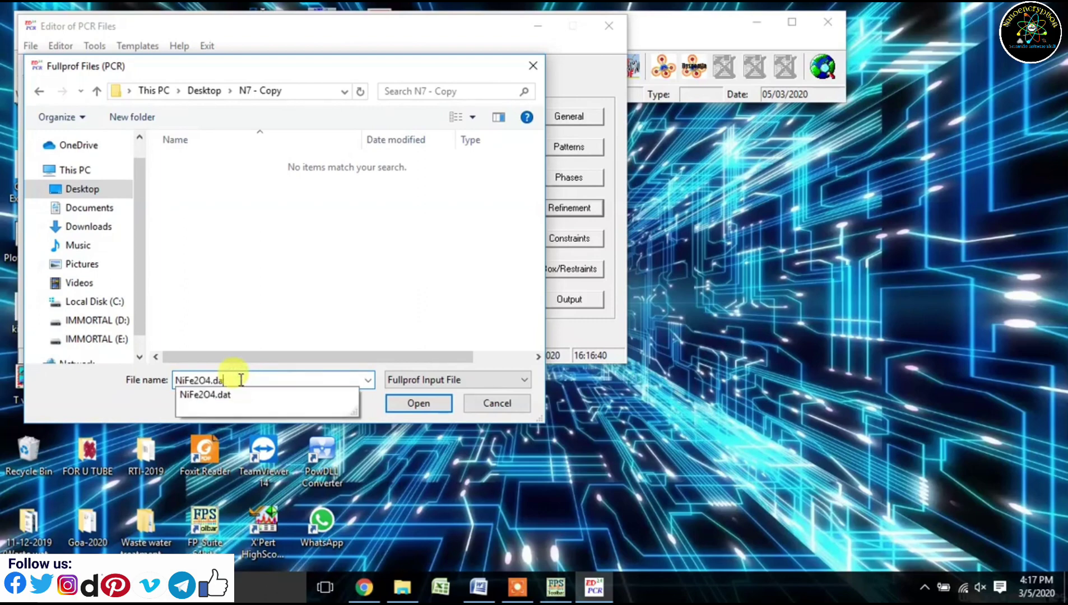
{"action": "key", "text": "BackSpace"}
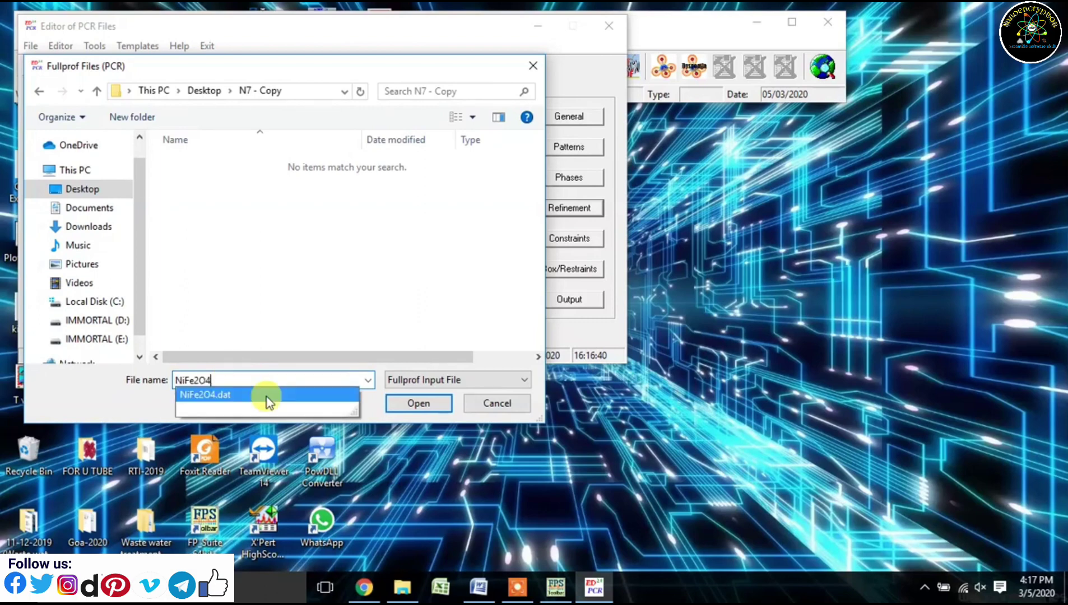
{"action": "left_click", "coordinate": [333, 316]}
{"action": "left_click", "coordinate": [418, 403]}
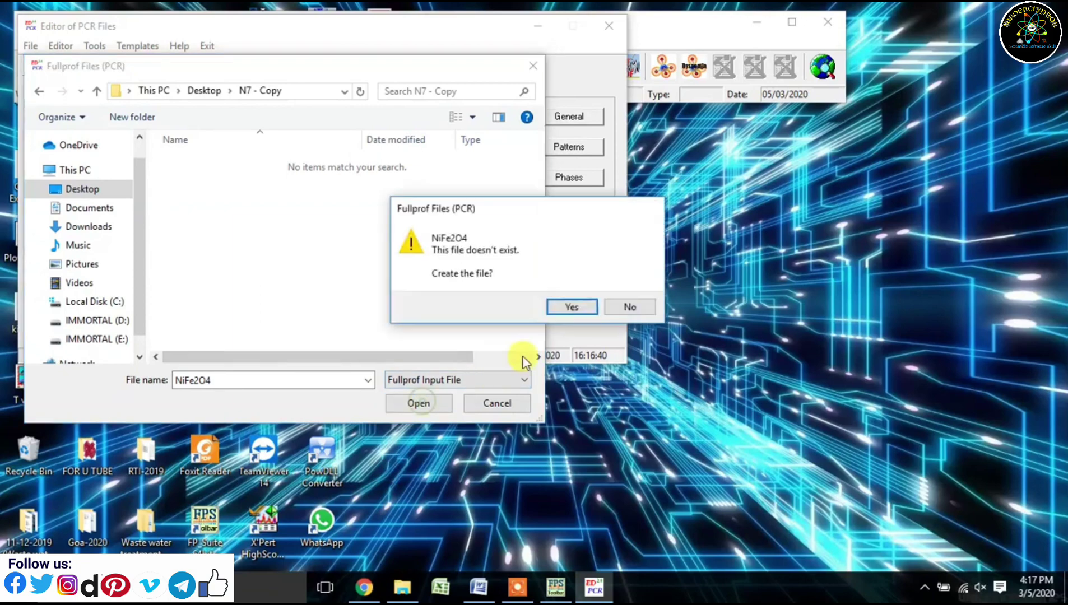
{"action": "left_click", "coordinate": [566, 306]}
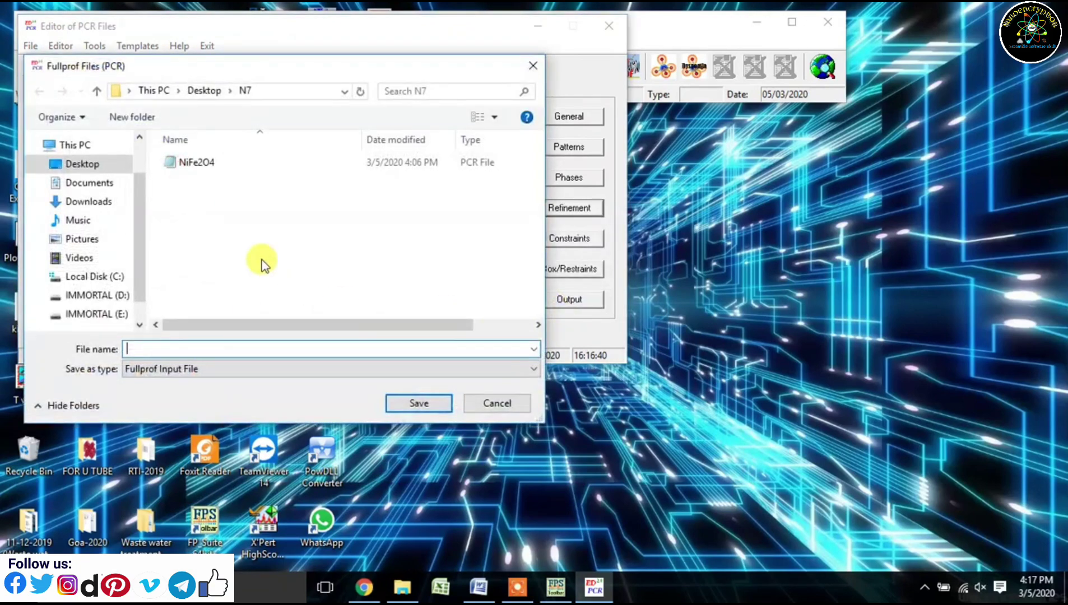
Step: Save the PCR as NiFe2O4 in the Desktop folder N7 - Copy to run the refinement, and reload it after closing the run
{"action": "left_click", "coordinate": [85, 164]}
{"action": "left_click_drag", "start_coordinate": [538, 184], "coordinate": [541, 232]}
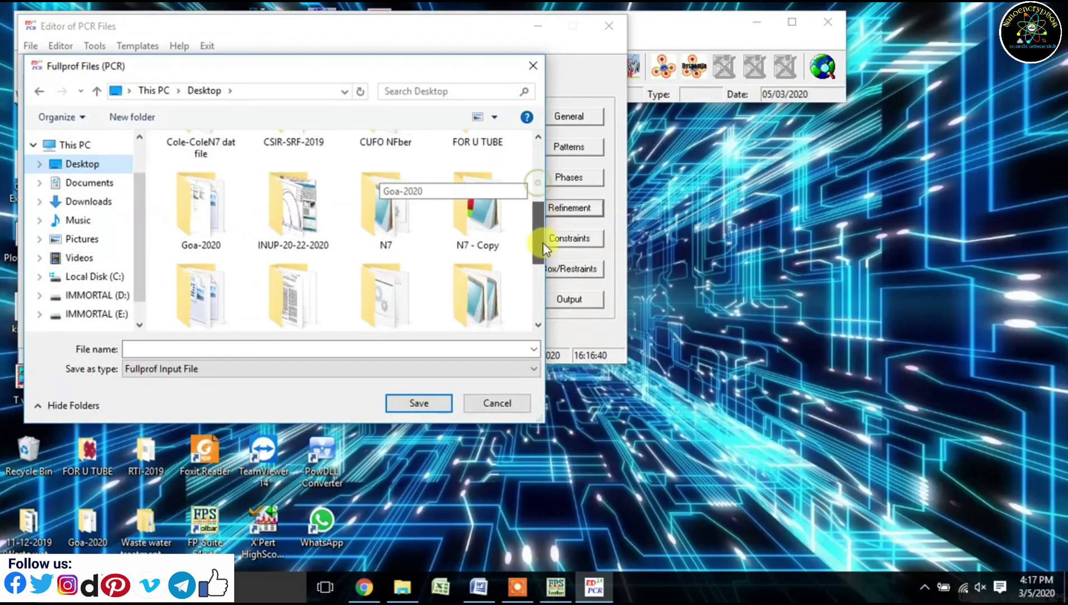
{"action": "double_click", "coordinate": [488, 224]}
{"action": "left_click", "coordinate": [258, 350]}
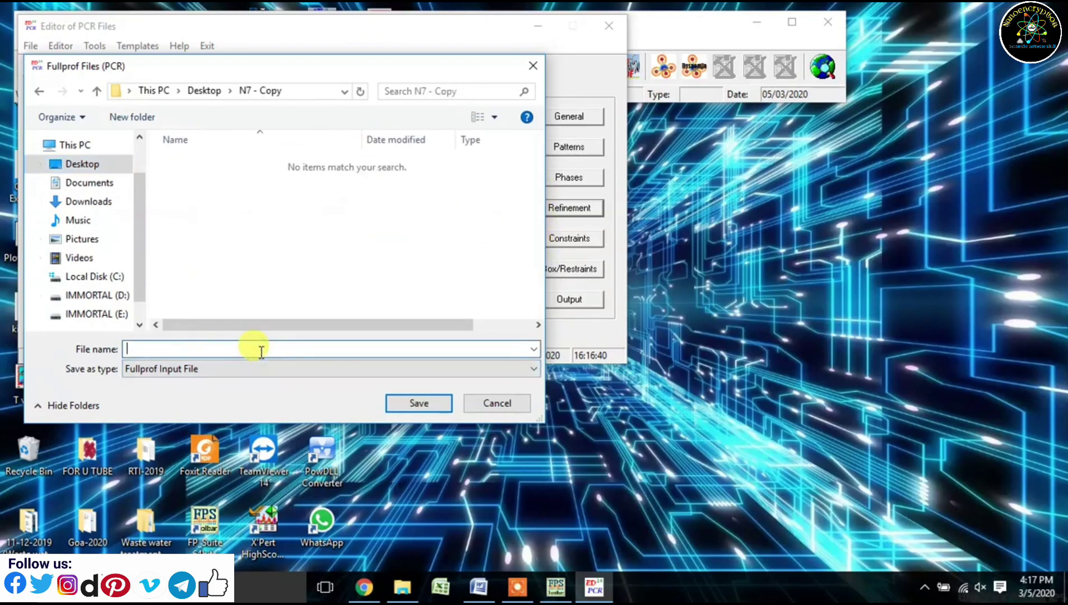
{"action": "type", "text": "n"}
{"action": "left_click", "coordinate": [257, 365]}
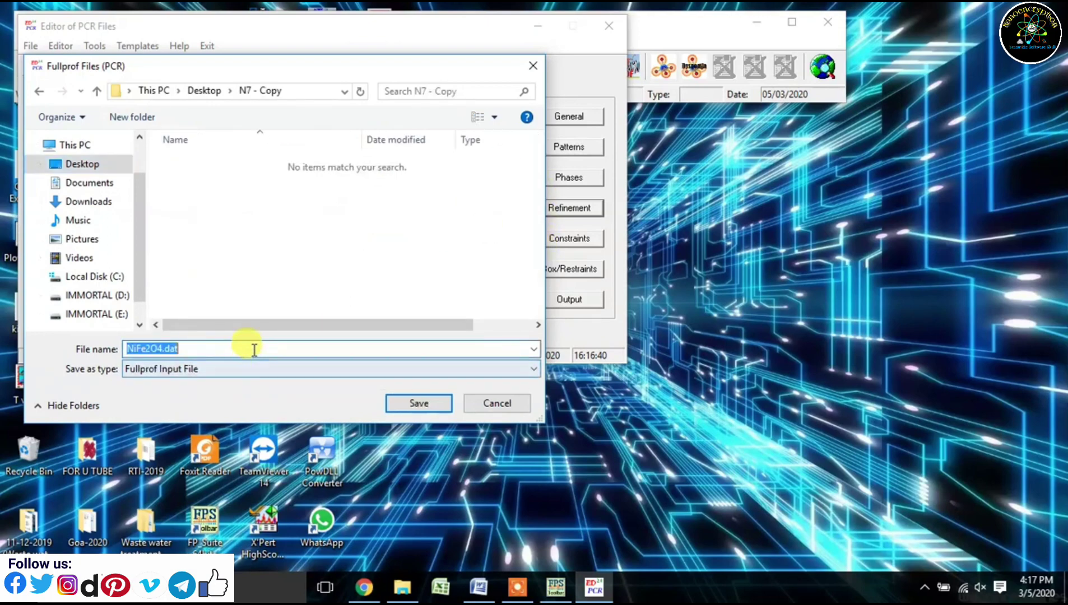
{"action": "left_click", "coordinate": [253, 350]}
{"action": "key", "text": "BackSpace"}
{"action": "key", "text": "BackSpace"}
{"action": "key", "text": "BackSpace"}
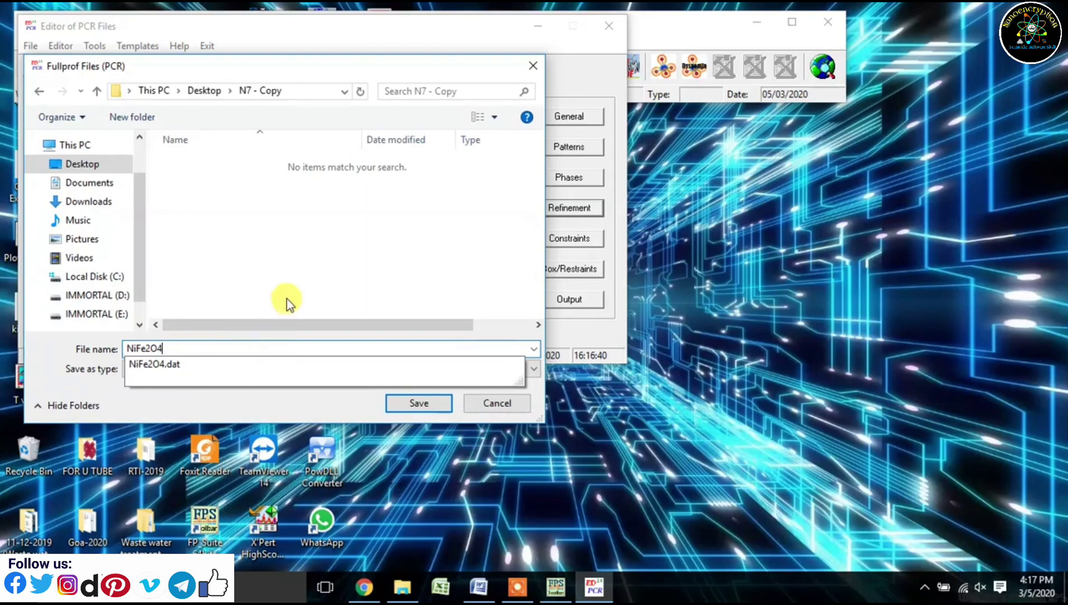
{"action": "left_click", "coordinate": [419, 404]}
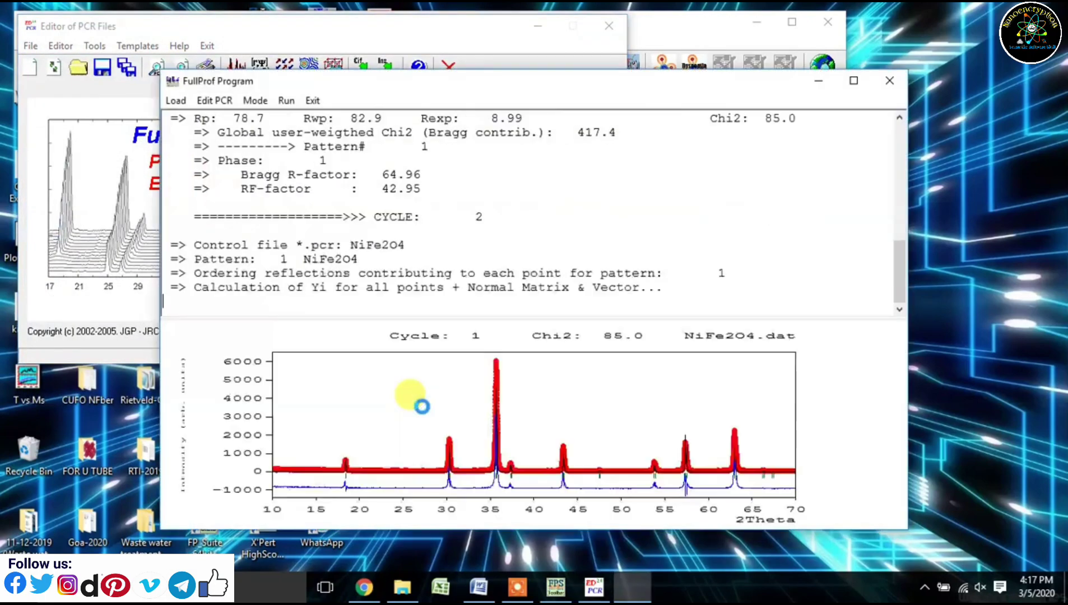
{"action": "left_click", "coordinate": [312, 100]}
{"action": "left_click", "coordinate": [527, 355]}
Step: Mark the polynomial background coefficients d_0 to d_4 of pattern 1 for refinement and accept the refinement information
{"action": "left_click", "coordinate": [571, 216]}
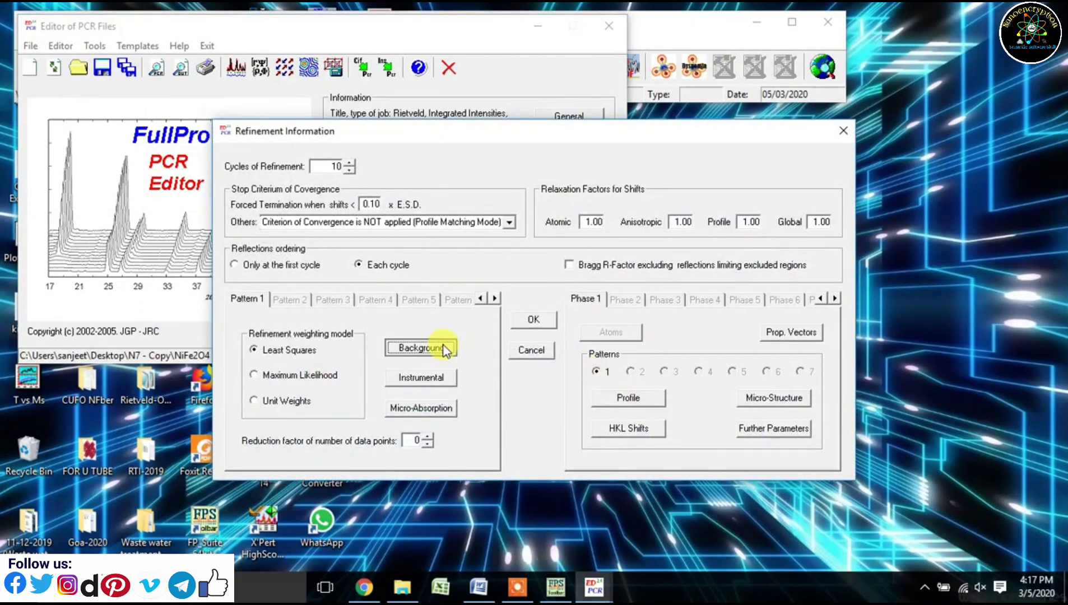
{"action": "left_click", "coordinate": [441, 347]}
{"action": "left_click", "coordinate": [375, 245]}
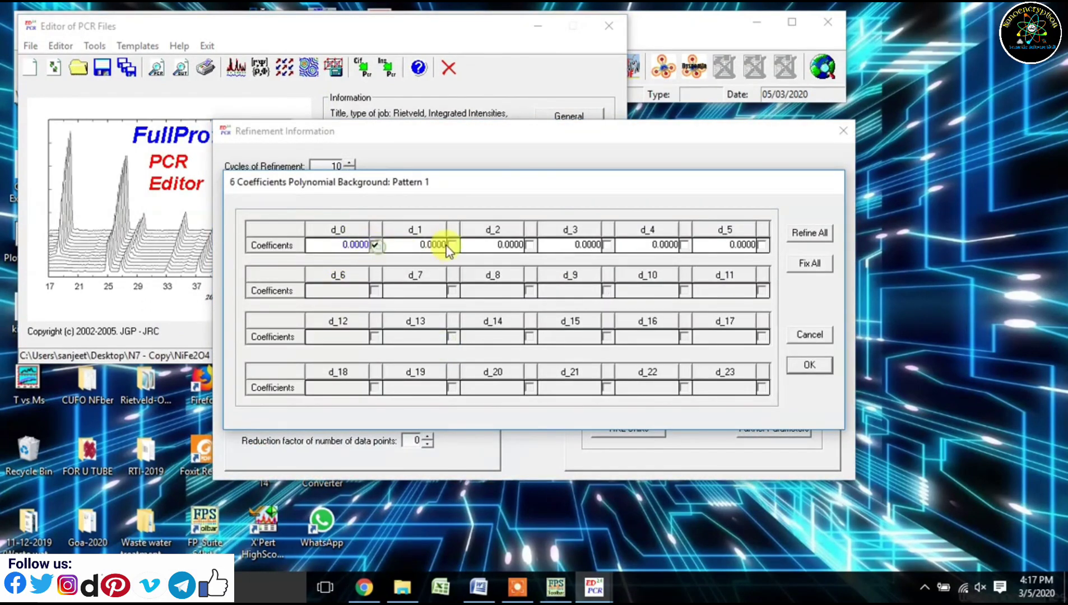
{"action": "left_click", "coordinate": [451, 245]}
{"action": "left_click", "coordinate": [529, 245]}
{"action": "left_click", "coordinate": [607, 244]}
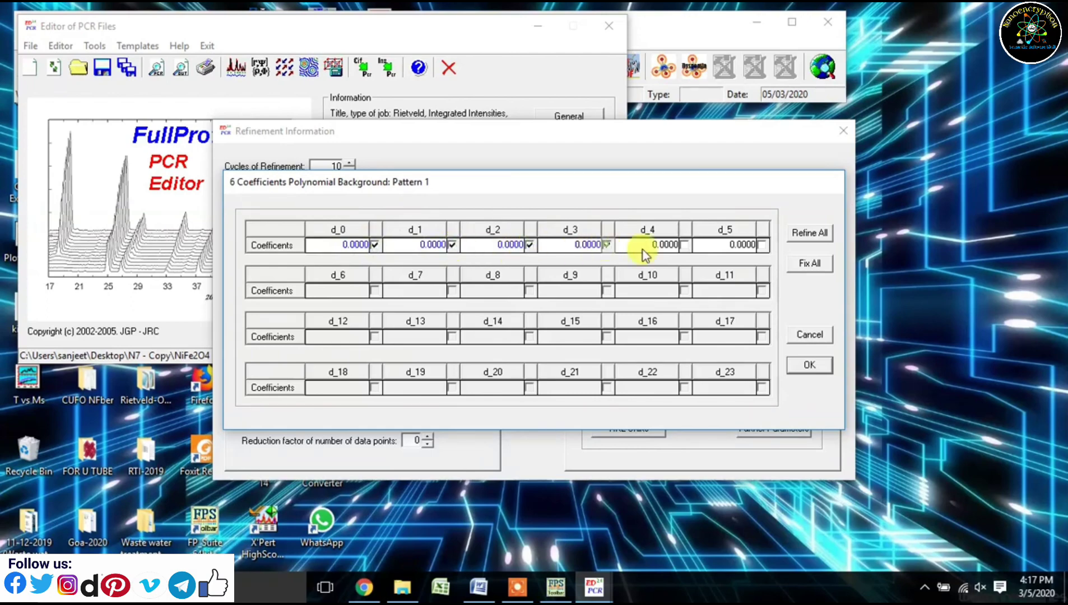
{"action": "left_click", "coordinate": [684, 245]}
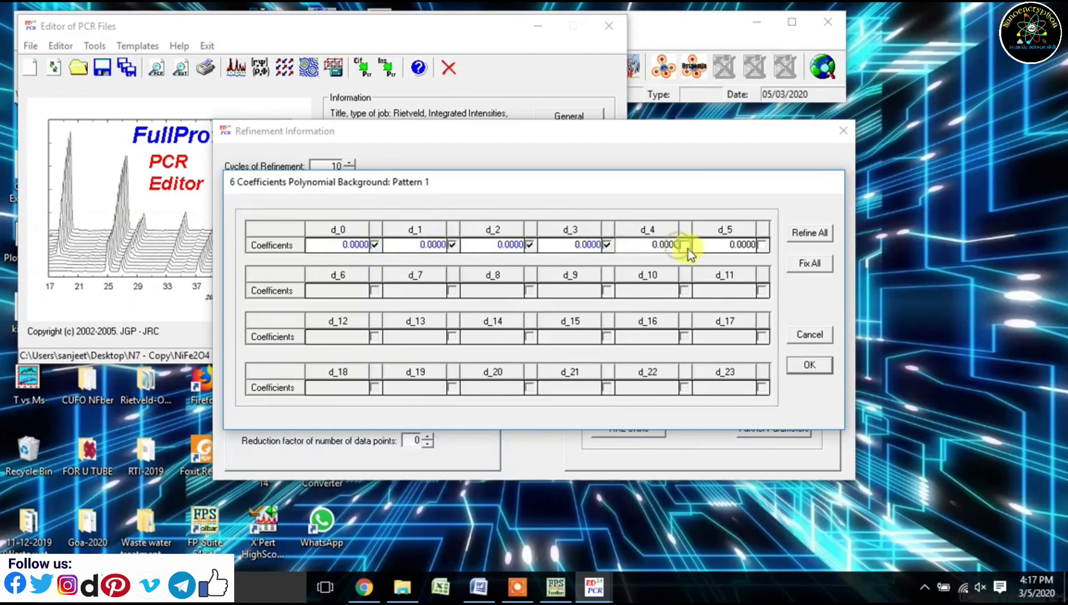
{"action": "left_click", "coordinate": [807, 364]}
{"action": "left_click", "coordinate": [537, 318]}
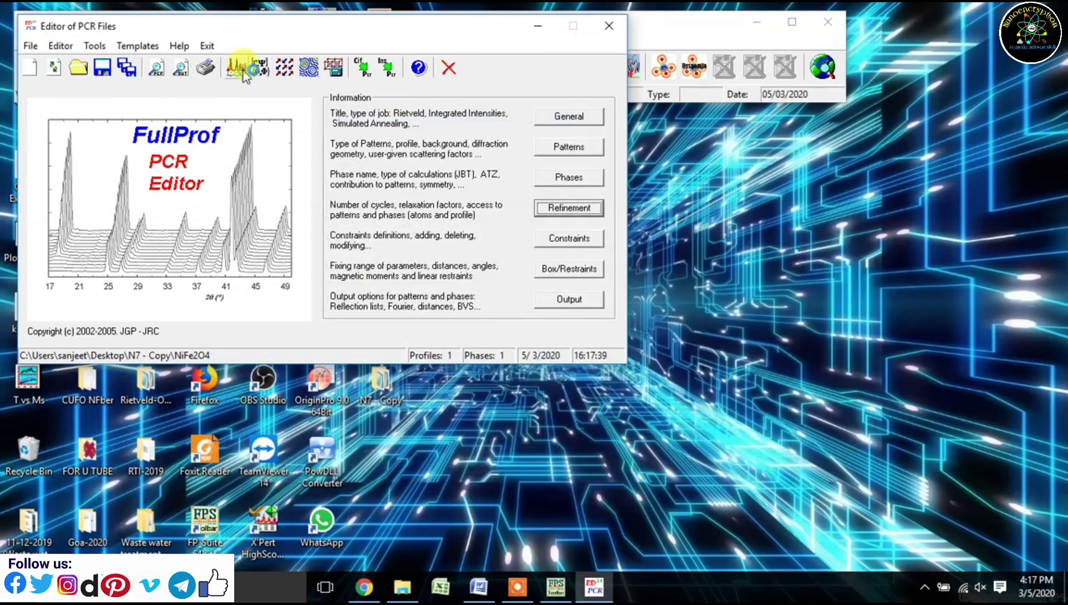
Step: Run FullProf with the background coefficients being refined, close the run and reload the PCR file
{"action": "left_click", "coordinate": [240, 69]}
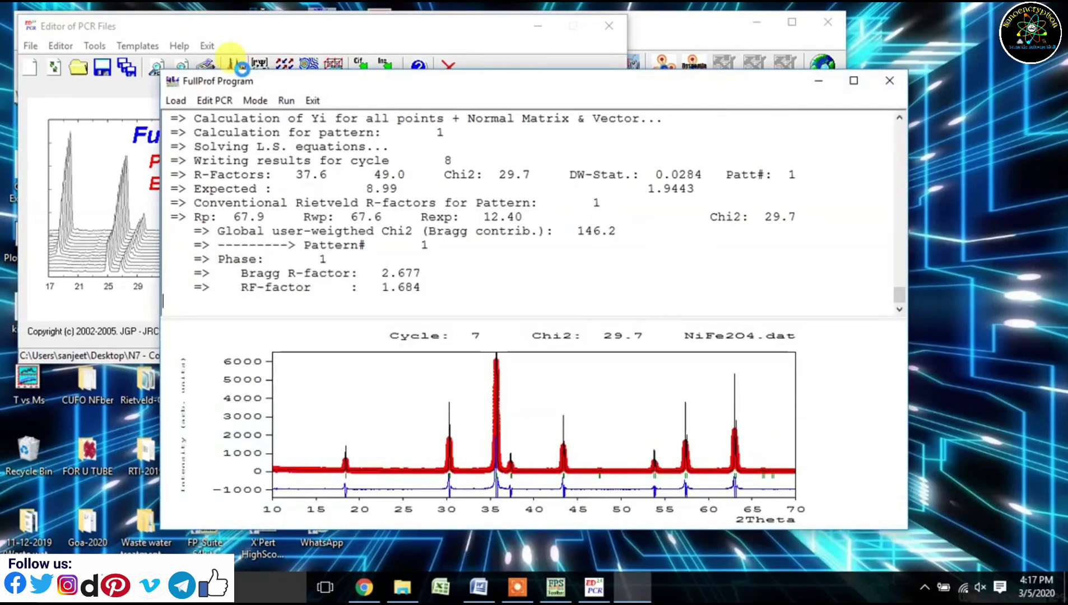
{"action": "left_click", "coordinate": [310, 101]}
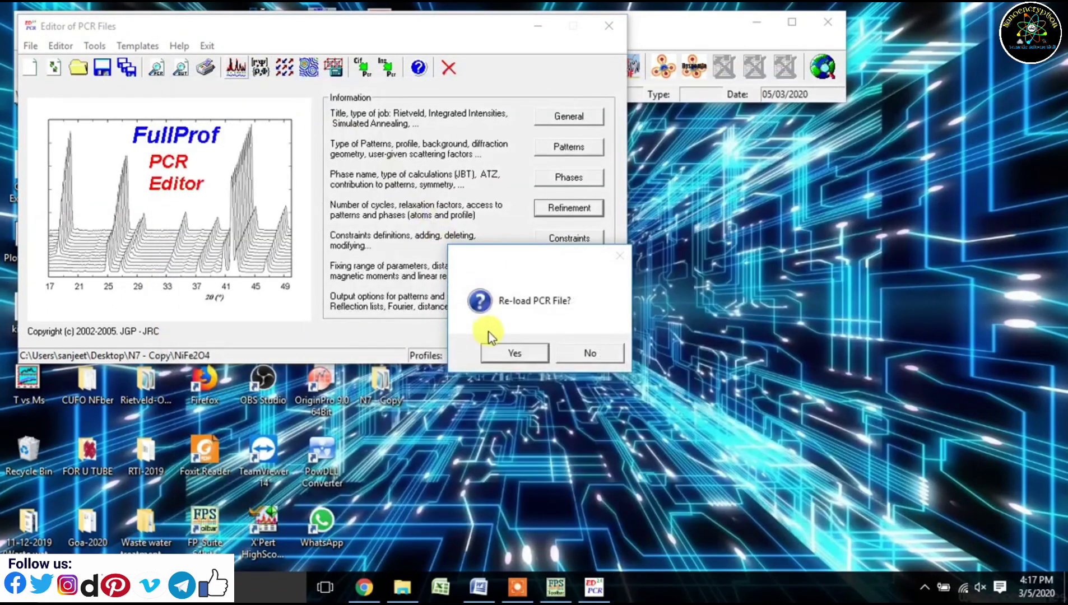
{"action": "left_click", "coordinate": [513, 349]}
Step: Mark the instrumental Zero of pattern 1 for refinement, leaving the phase's profile parameters unmodified
{"action": "left_click", "coordinate": [571, 208]}
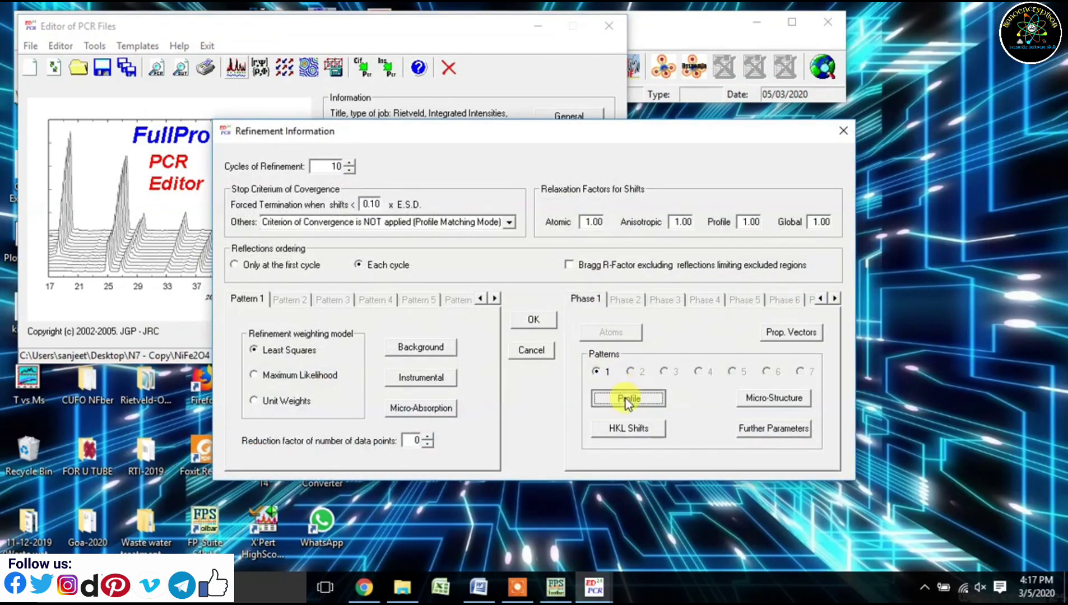
{"action": "left_click", "coordinate": [626, 396]}
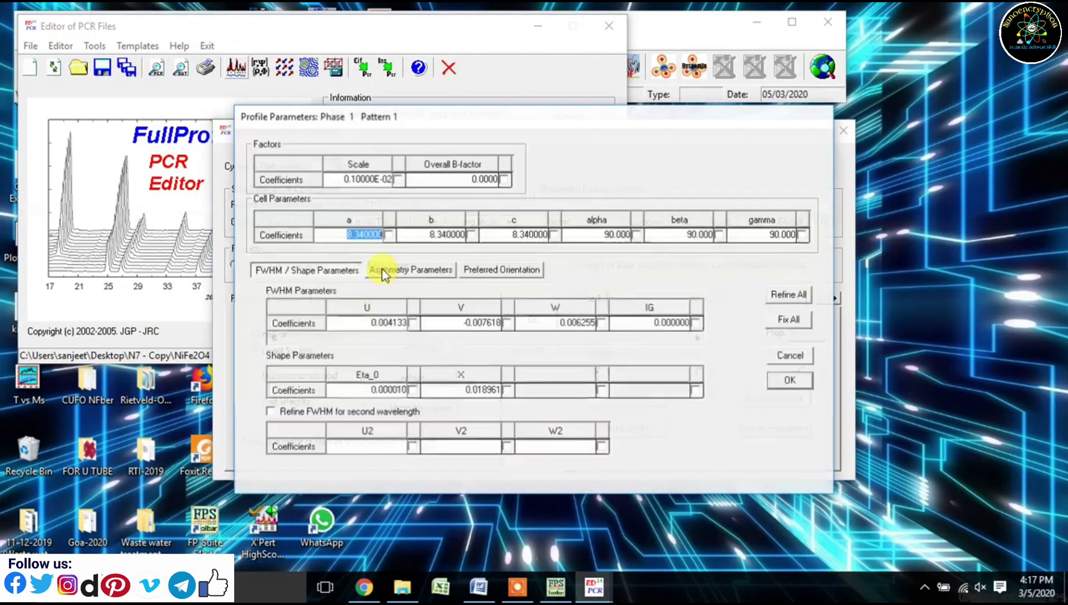
{"action": "left_click", "coordinate": [785, 384]}
{"action": "left_click", "coordinate": [421, 377]}
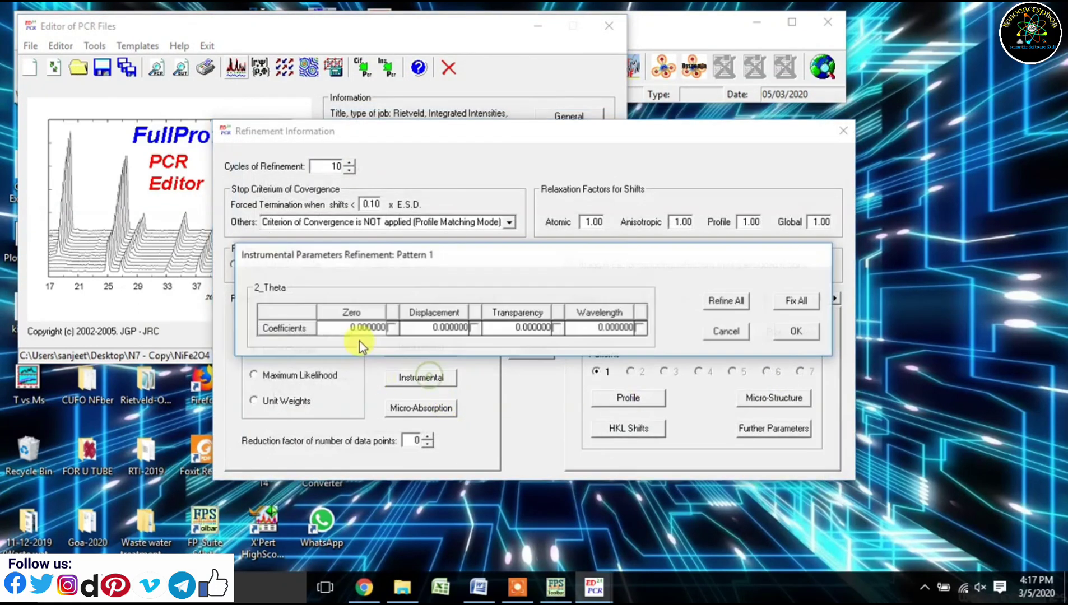
{"action": "left_click", "coordinate": [391, 327]}
{"action": "left_click", "coordinate": [787, 331]}
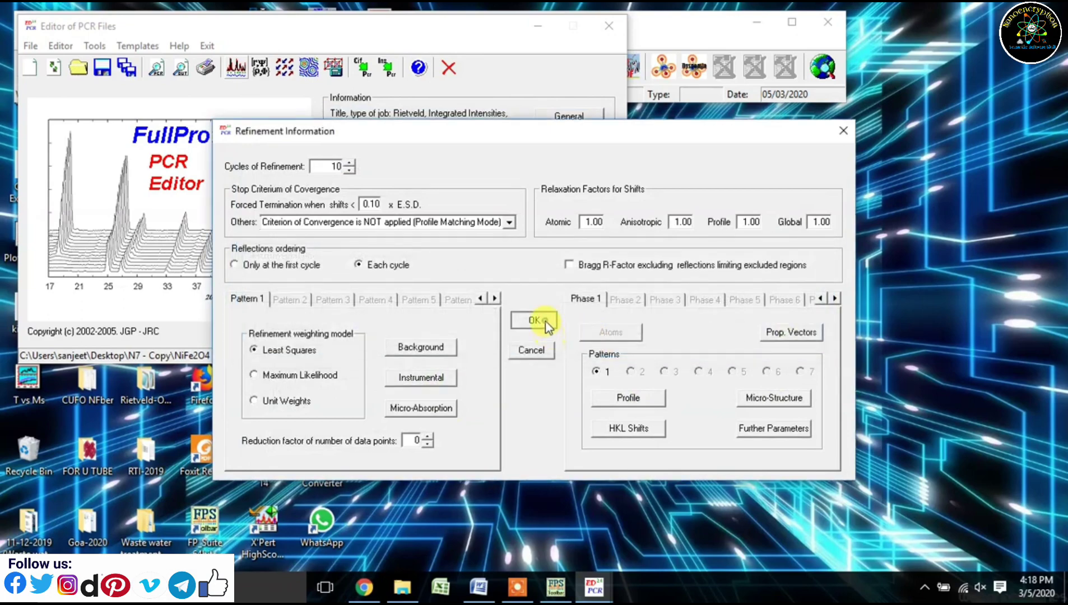
Step: Accept the refinement information, run FullProf with the instrumental Zero being refined, and reload the PCR file after closing the run
{"action": "left_click", "coordinate": [544, 321]}
{"action": "left_click", "coordinate": [235, 67]}
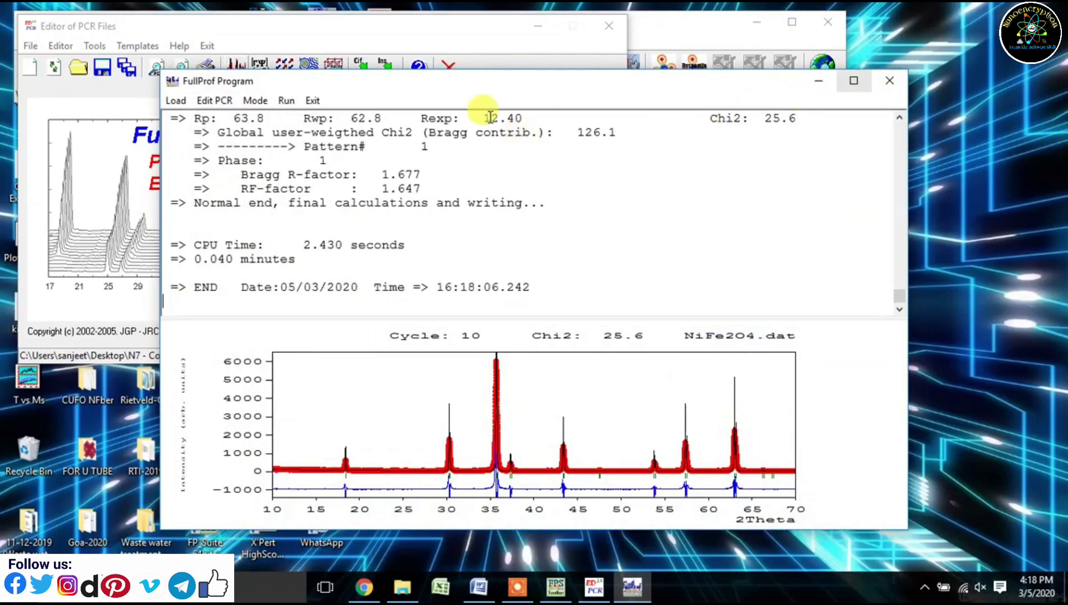
{"action": "left_click", "coordinate": [313, 100]}
{"action": "left_click", "coordinate": [503, 352]}
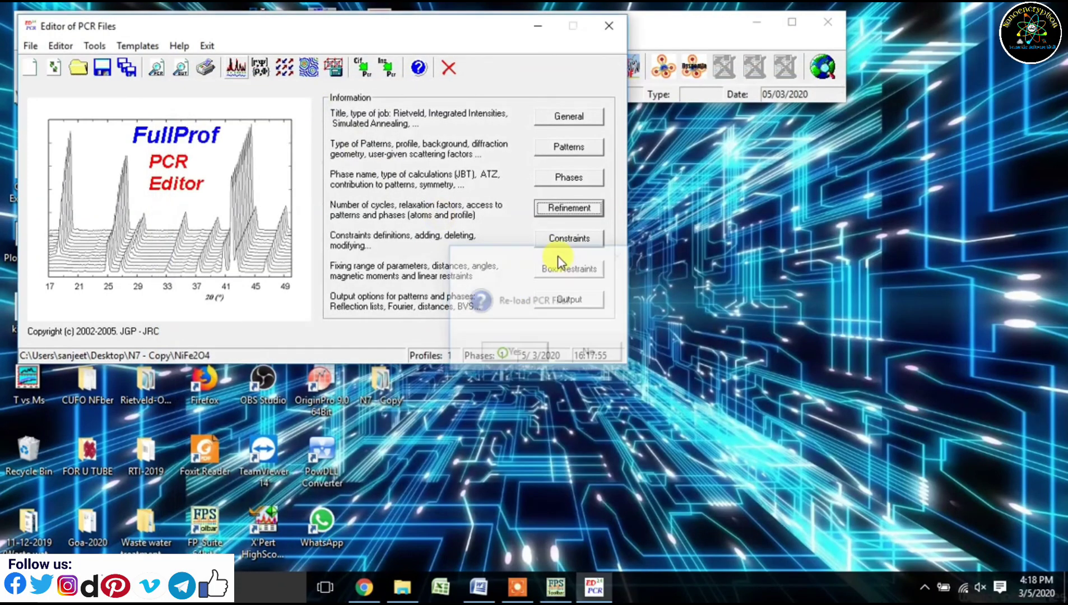
Step: Mark the Scale factor of phase 1, pattern 1 for refinement and accept the refinement information
{"action": "left_click", "coordinate": [571, 209]}
{"action": "left_click", "coordinate": [621, 399]}
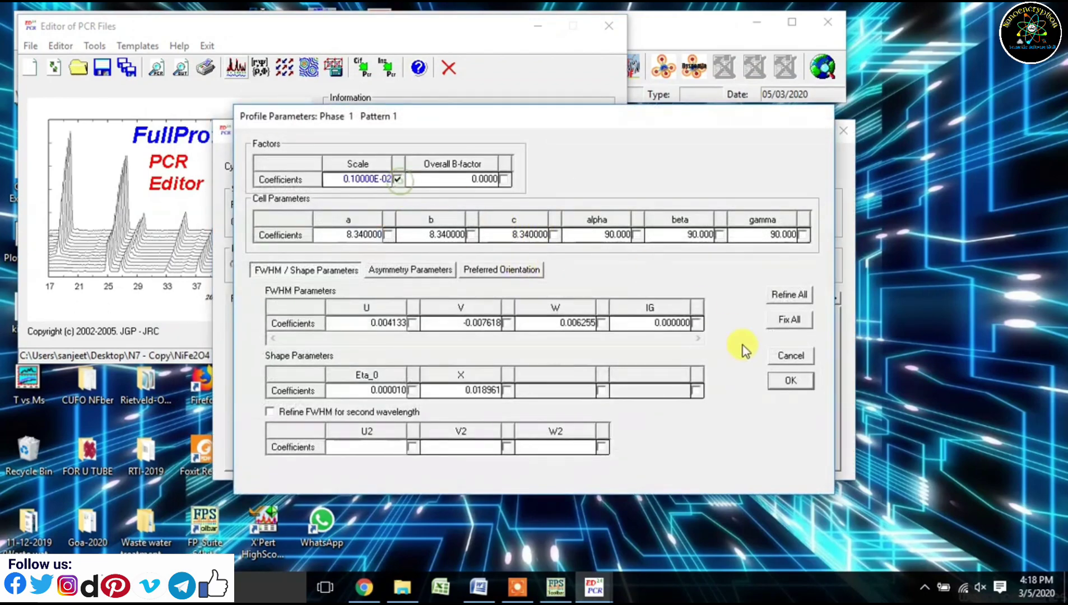
{"action": "left_click", "coordinate": [792, 382]}
{"action": "left_click", "coordinate": [531, 320]}
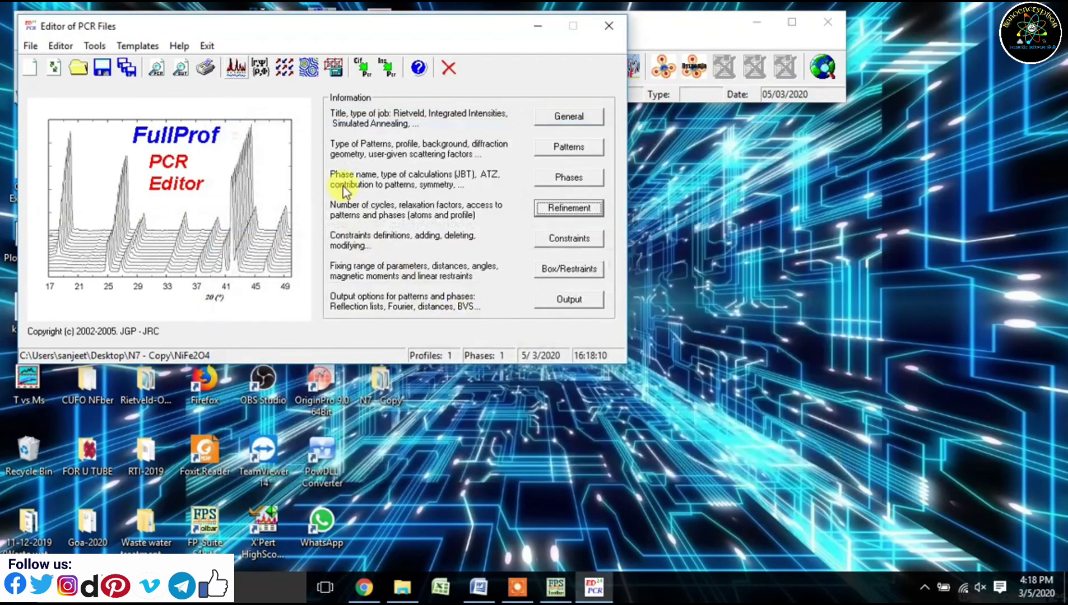
Step: Run FullProf with the Scale factor marked for refinement, close the run and reload the PCR file
{"action": "left_click", "coordinate": [234, 68]}
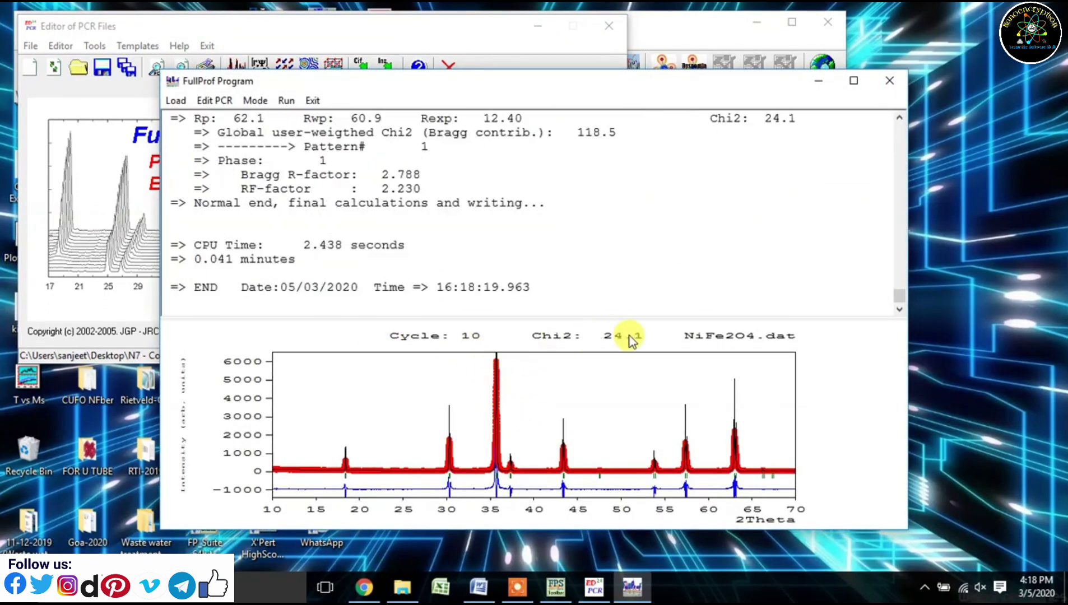
{"action": "left_click", "coordinate": [314, 101]}
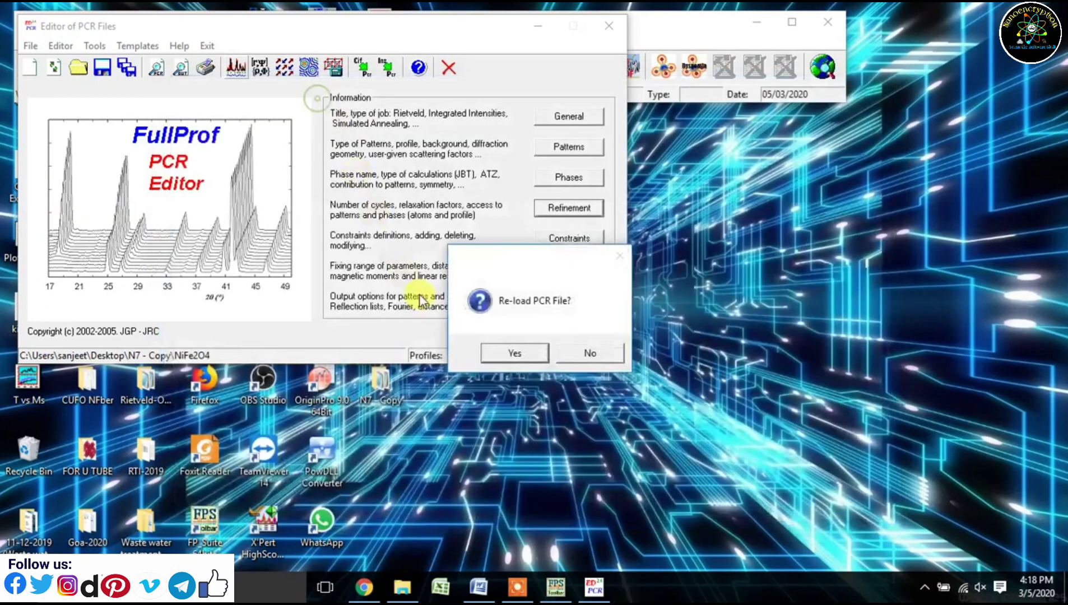
{"action": "left_click", "coordinate": [507, 348]}
Step: Mark the cell parameters a, b, c, alpha, beta and gamma of phase 1 for refinement and accept the refinement information
{"action": "left_click", "coordinate": [551, 210]}
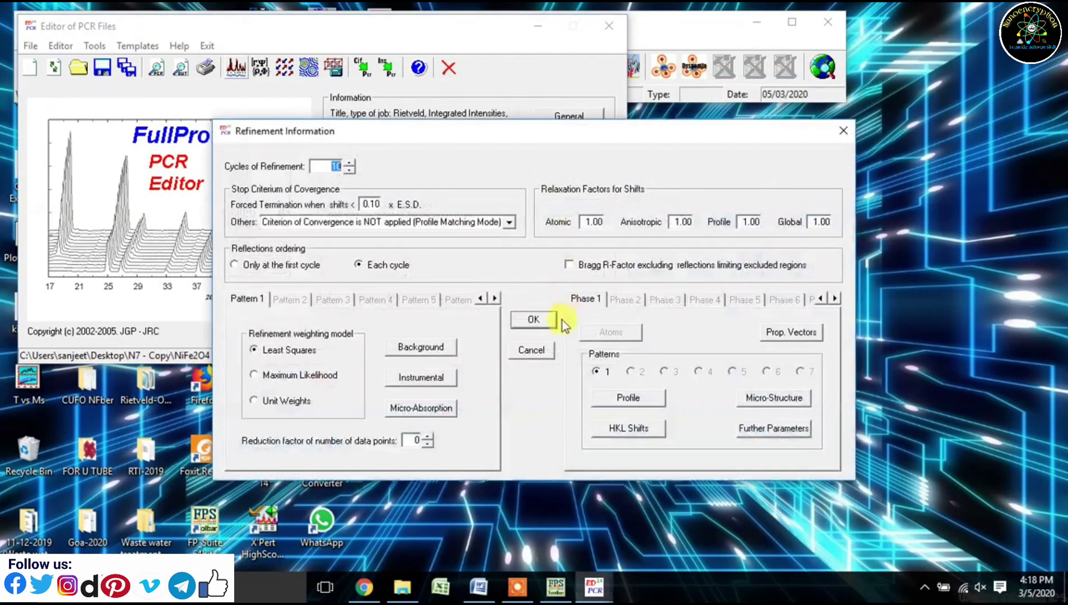
{"action": "left_click", "coordinate": [616, 398]}
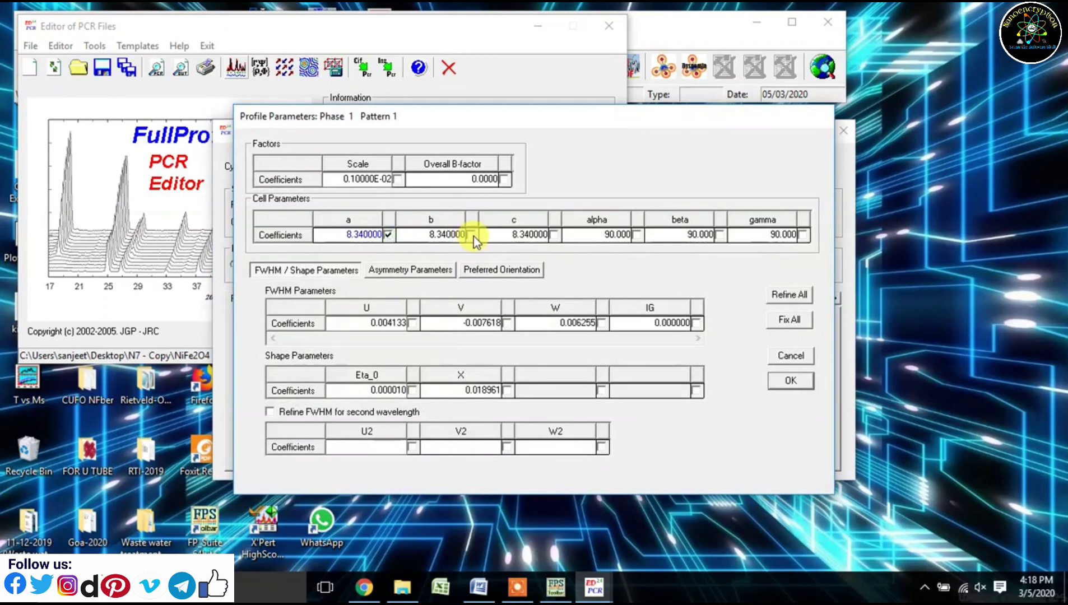
{"action": "left_click", "coordinate": [472, 235]}
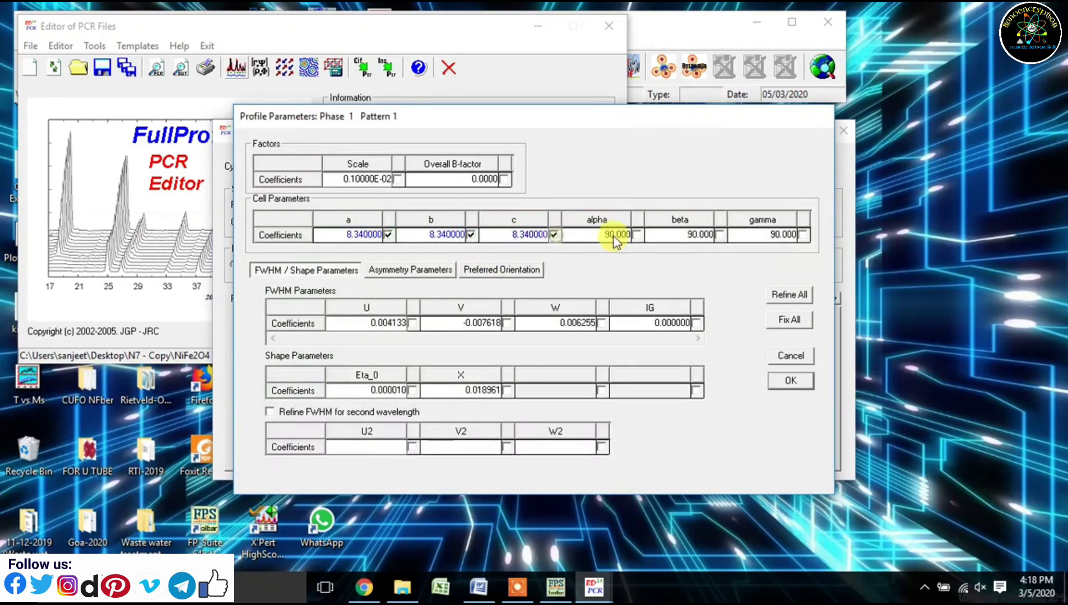
{"action": "left_click", "coordinate": [636, 235]}
{"action": "left_click", "coordinate": [719, 235]}
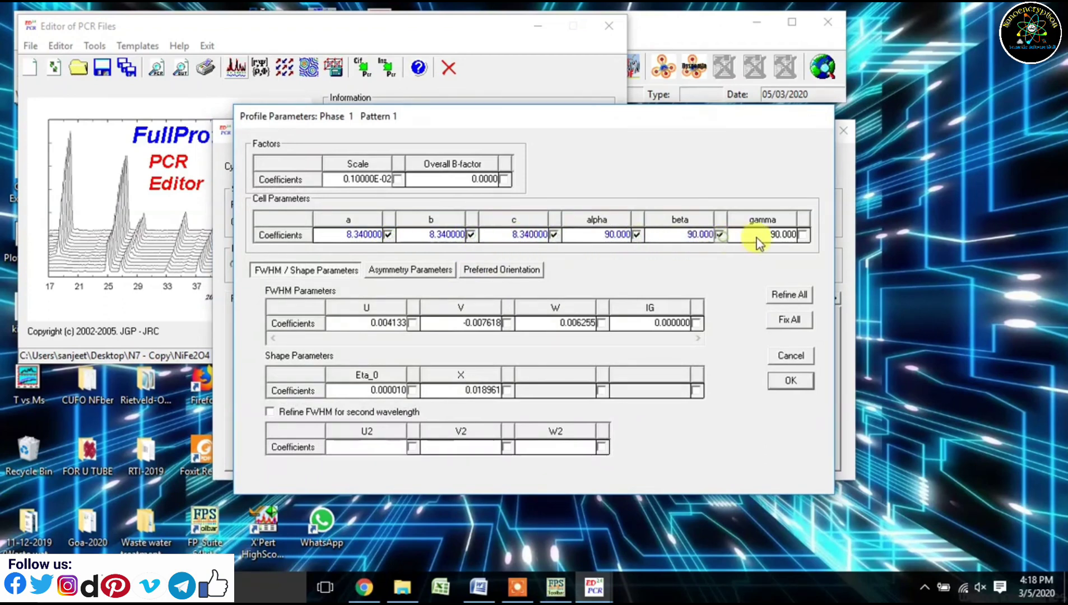
{"action": "left_click", "coordinate": [802, 235]}
{"action": "left_click", "coordinate": [790, 381]}
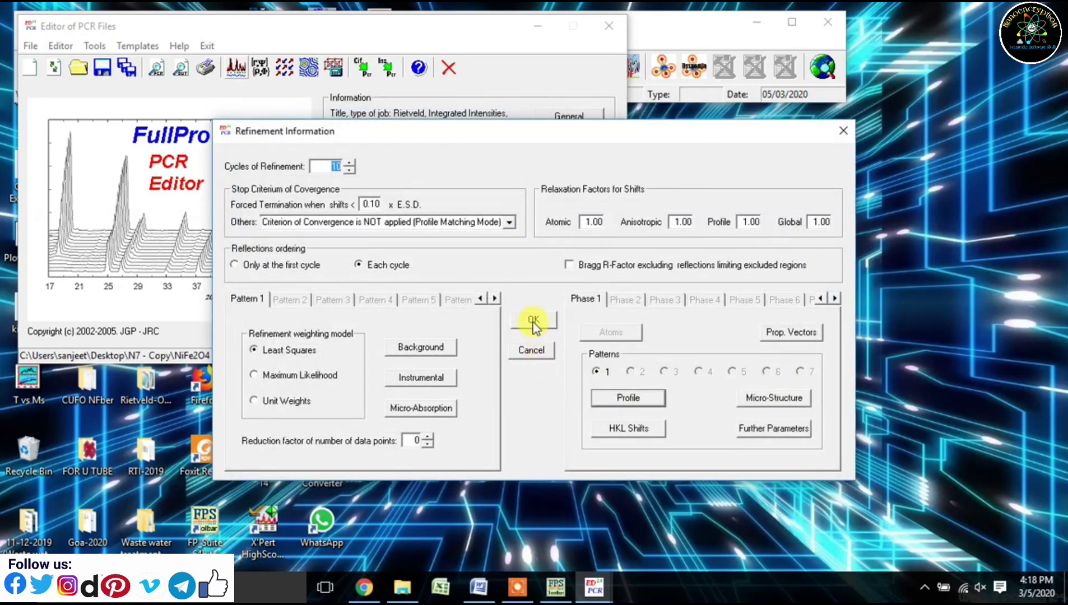
{"action": "left_click", "coordinate": [533, 322]}
Step: Run FullProf with the cell parameters being refined, close the run and reload the PCR file
{"action": "left_click", "coordinate": [234, 68]}
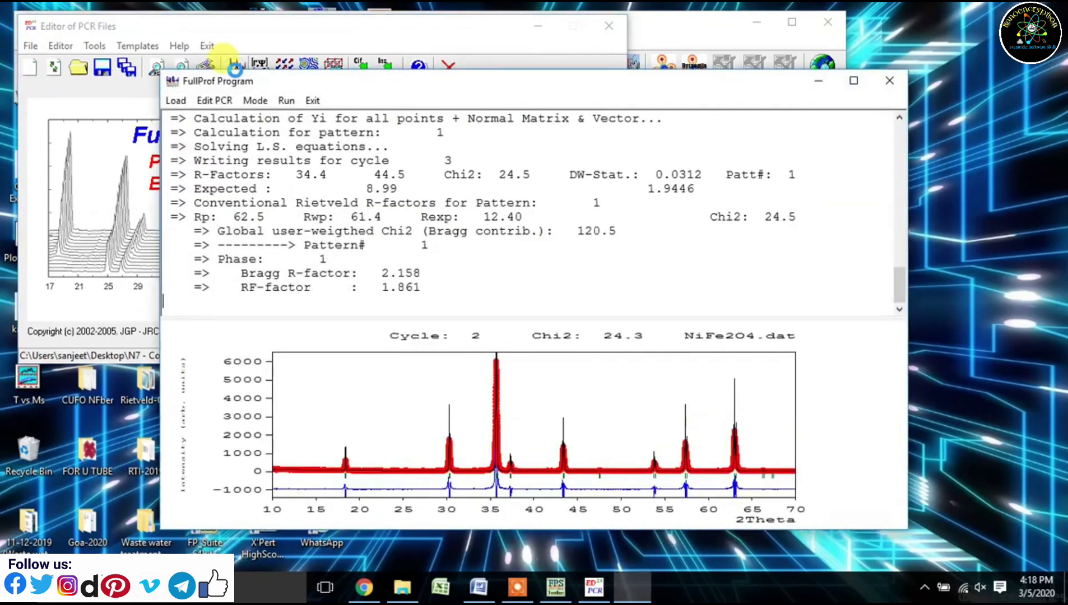
{"action": "left_click", "coordinate": [320, 105]}
{"action": "left_click", "coordinate": [485, 354]}
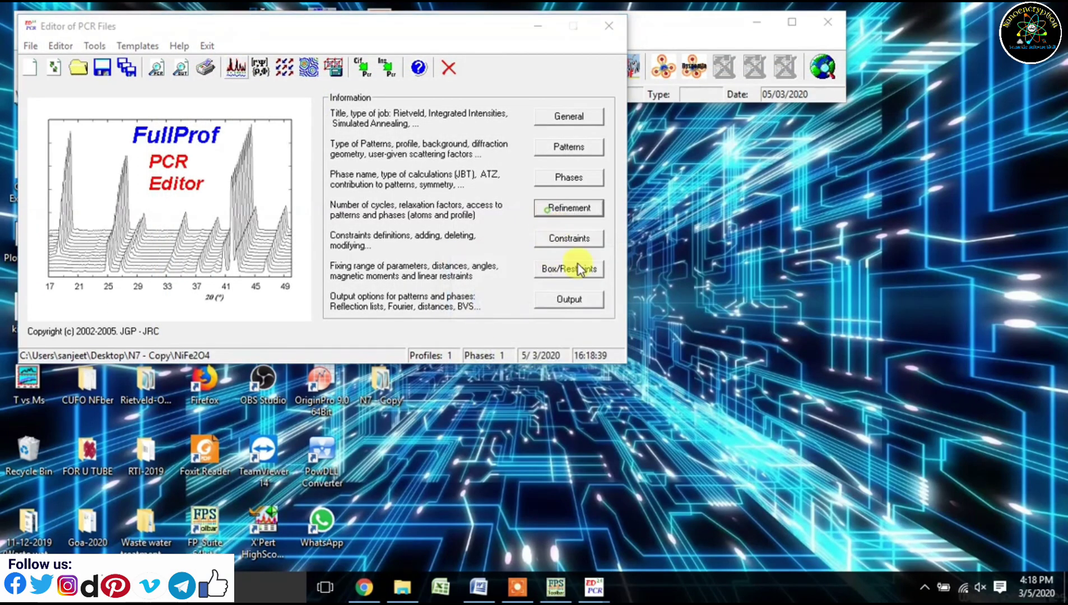
Step: Mark the preferred orientation coefficient G1 of phase 1 for refinement and accept the refinement information
{"action": "left_click", "coordinate": [645, 405]}
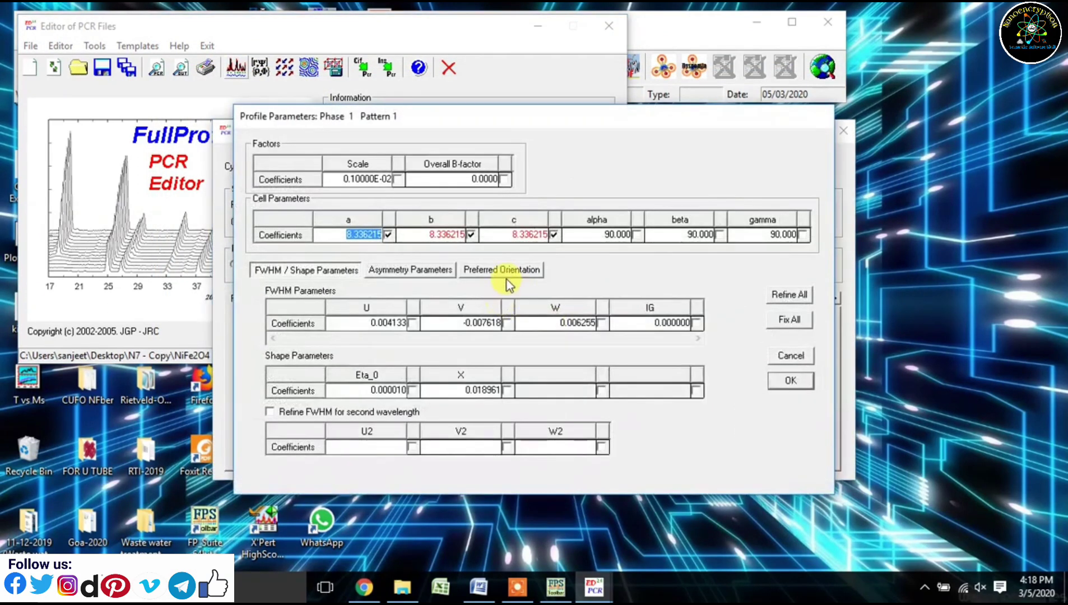
{"action": "left_click", "coordinate": [507, 271]}
{"action": "left_click", "coordinate": [416, 328]}
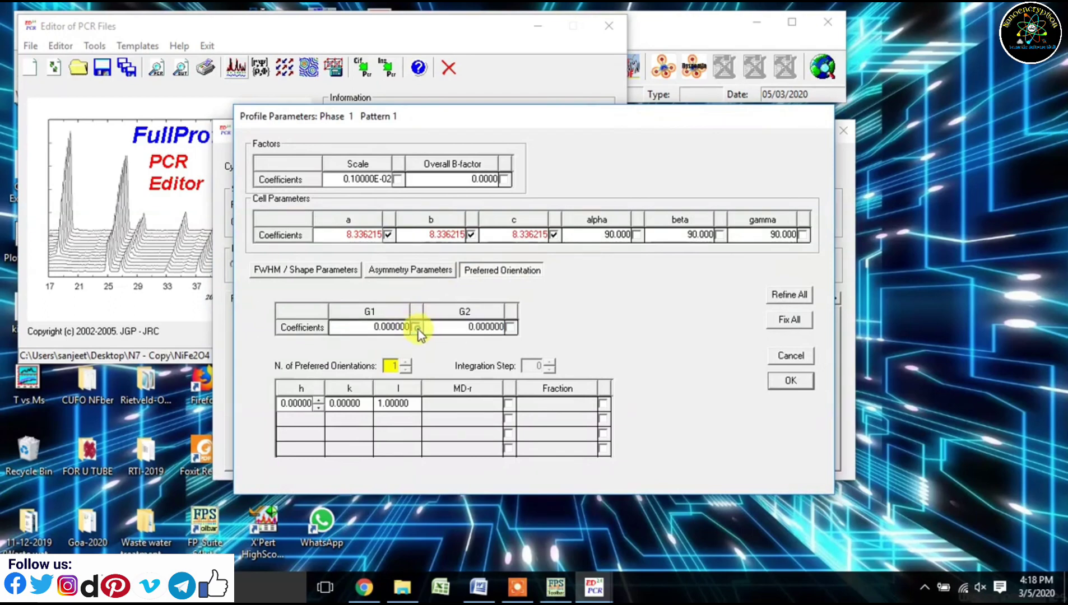
{"action": "left_click", "coordinate": [790, 385]}
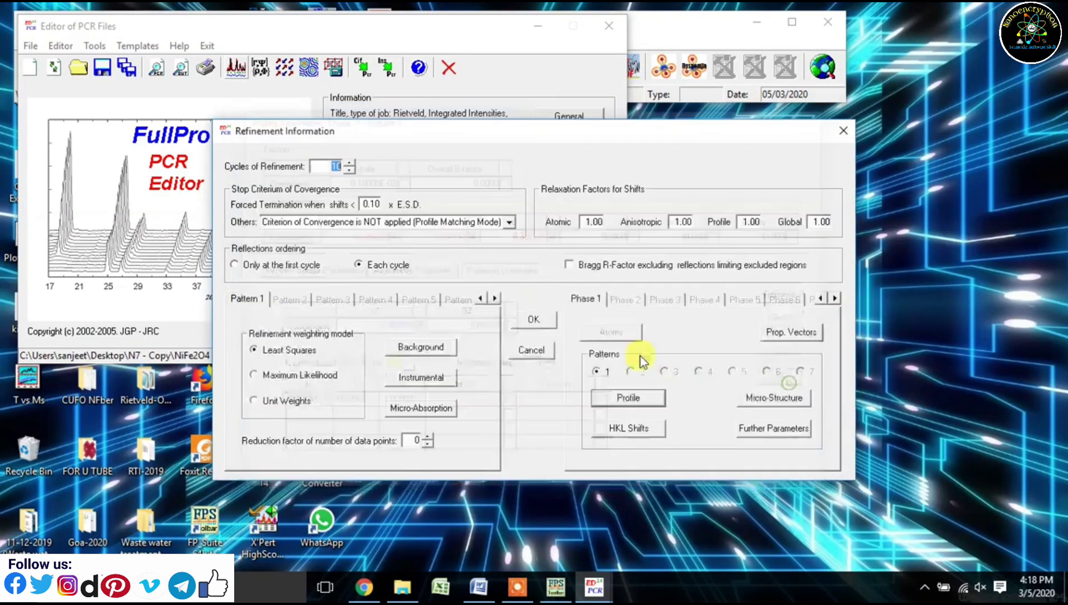
{"action": "left_click", "coordinate": [542, 321]}
Step: Run FullProf with the G1 coefficient being refined, close the run and reload the PCR file
{"action": "left_click", "coordinate": [236, 71]}
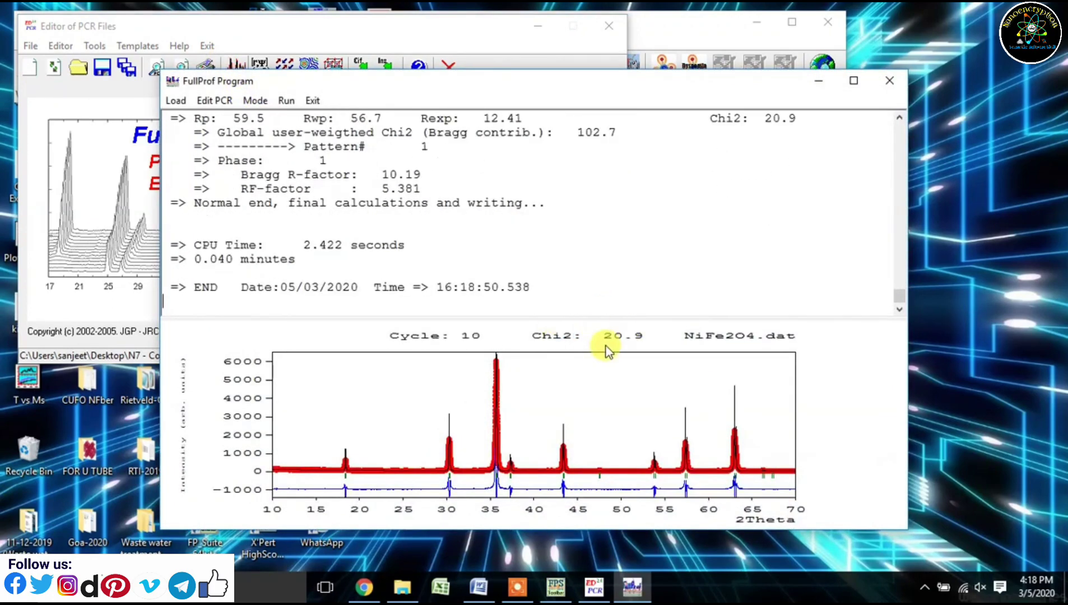
{"action": "left_click", "coordinate": [312, 100]}
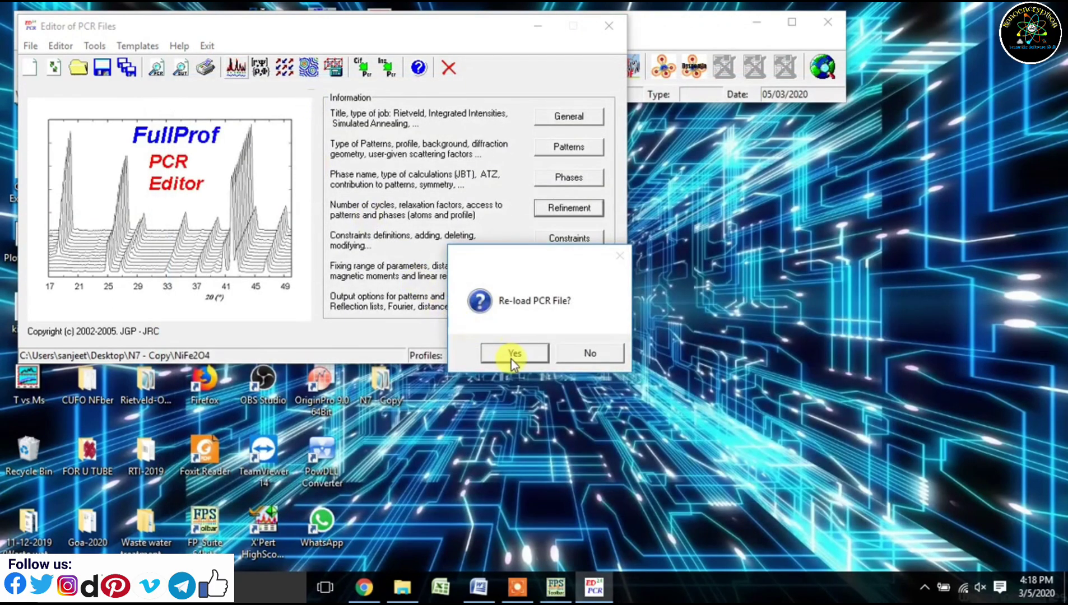
{"action": "left_click", "coordinate": [511, 359]}
Step: Mark the preferred orientation coefficient G2 of phase 1 for refinement and close the refinement information
{"action": "left_click", "coordinate": [551, 211]}
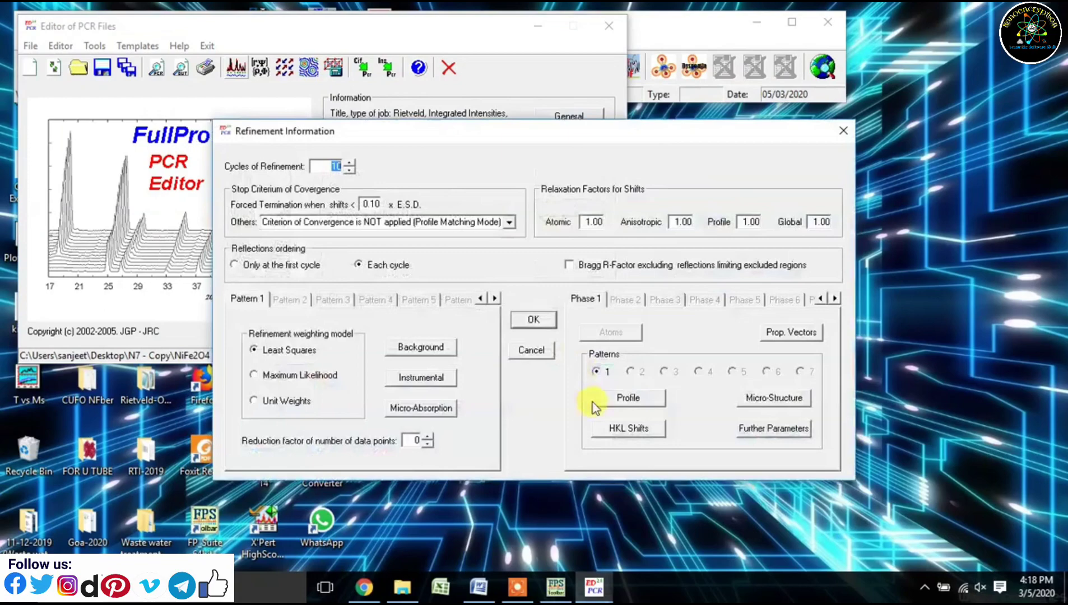
{"action": "left_click", "coordinate": [627, 397]}
{"action": "left_click", "coordinate": [524, 271]}
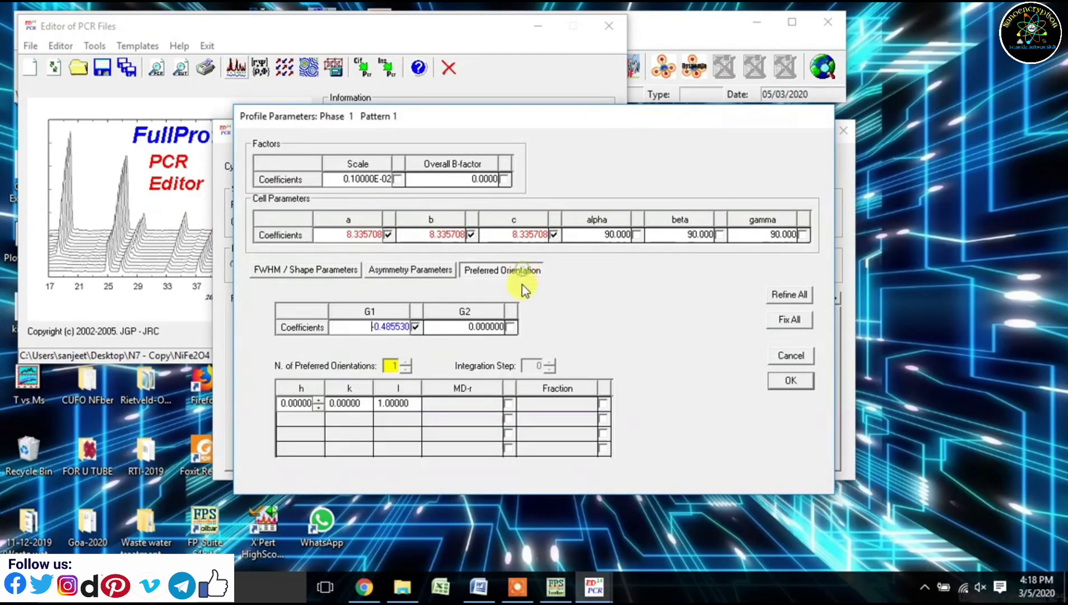
{"action": "left_click", "coordinate": [510, 327]}
{"action": "left_click", "coordinate": [771, 387]}
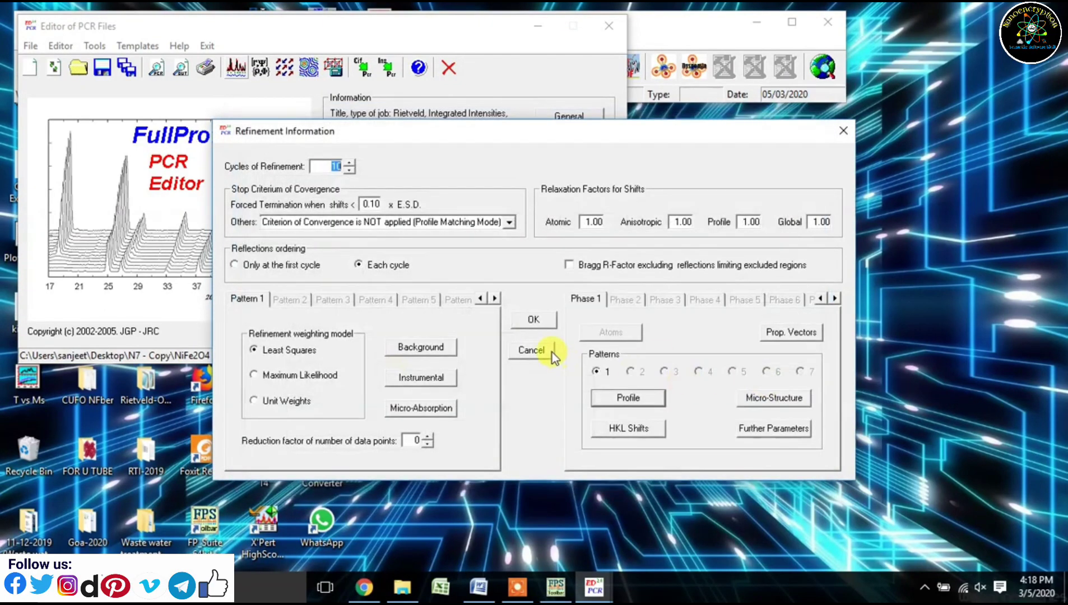
{"action": "left_click", "coordinate": [551, 352]}
Step: Run FullProf again after the G2 selection, close the run and reload the PCR file
{"action": "left_click", "coordinate": [234, 68]}
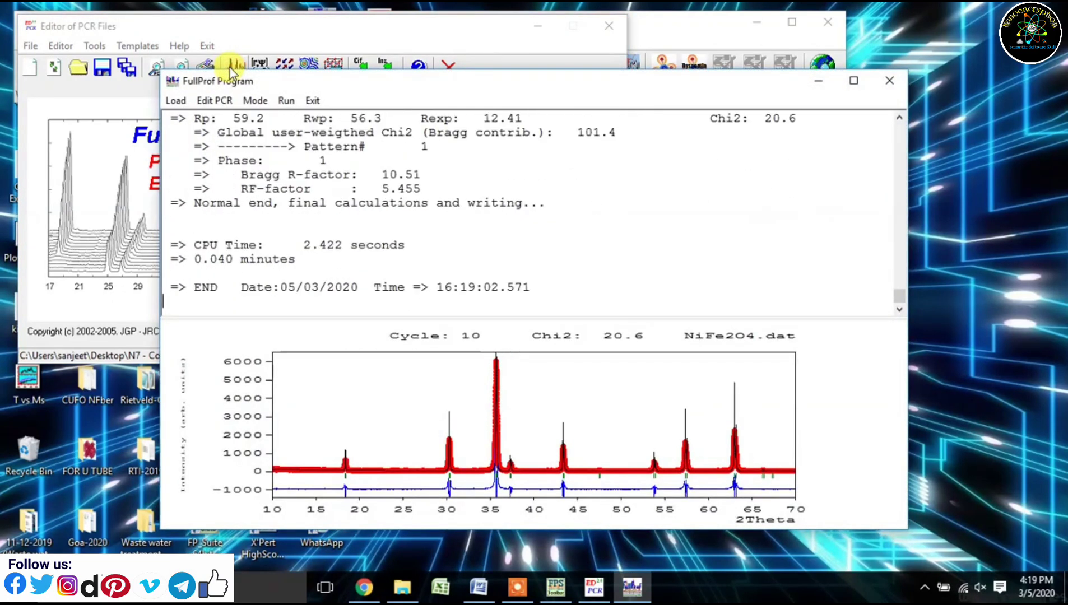
{"action": "left_click", "coordinate": [312, 100]}
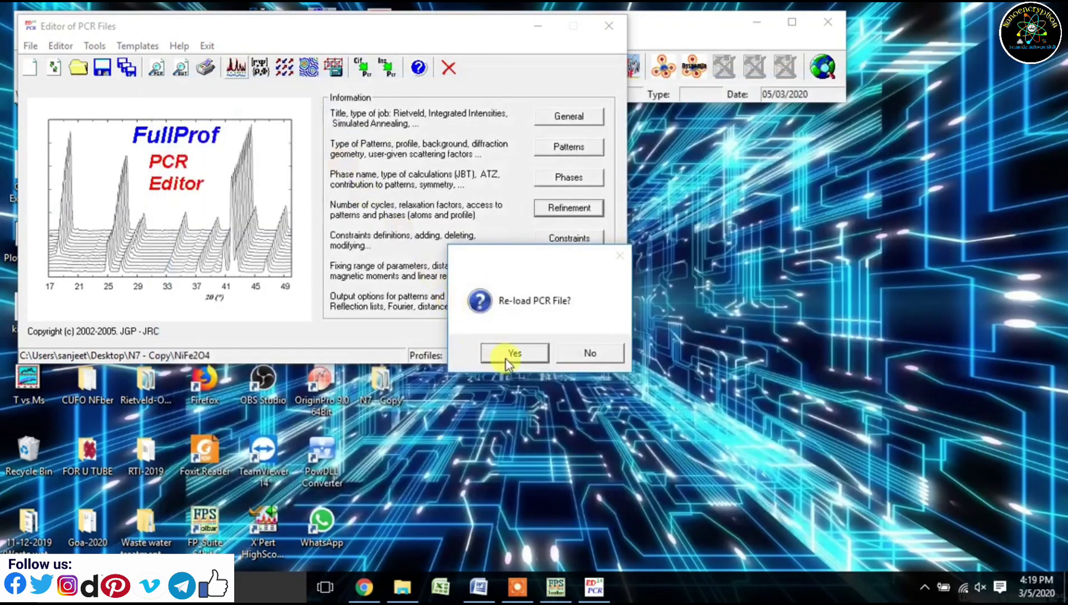
{"action": "left_click", "coordinate": [507, 353]}
Step: Mark the shape parameter Eta_0 of phase 1 for refinement and accept the refinement information
{"action": "left_click", "coordinate": [559, 206]}
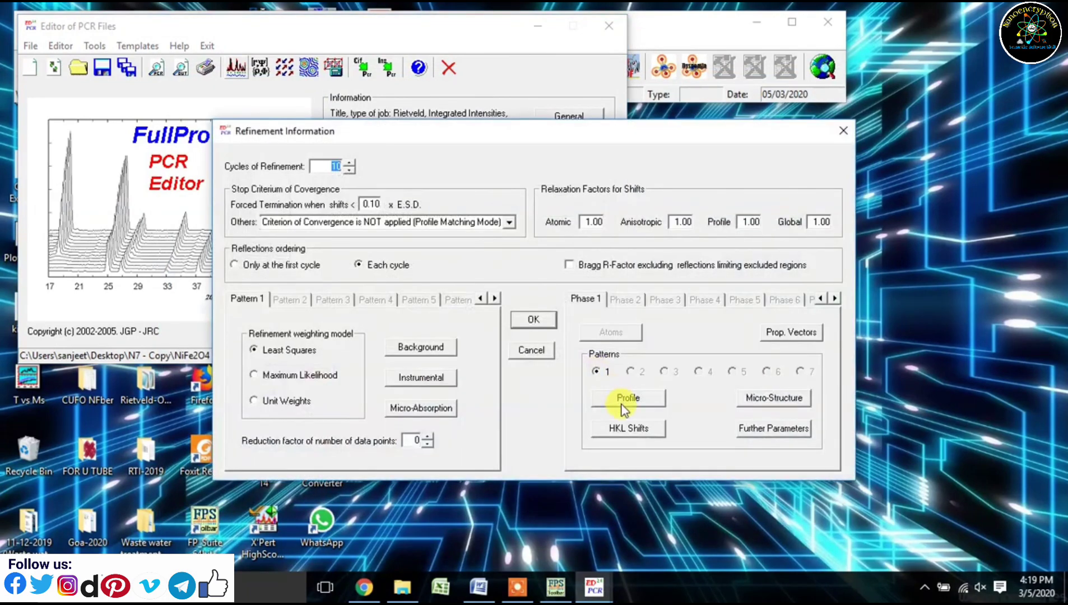
{"action": "left_click", "coordinate": [623, 399]}
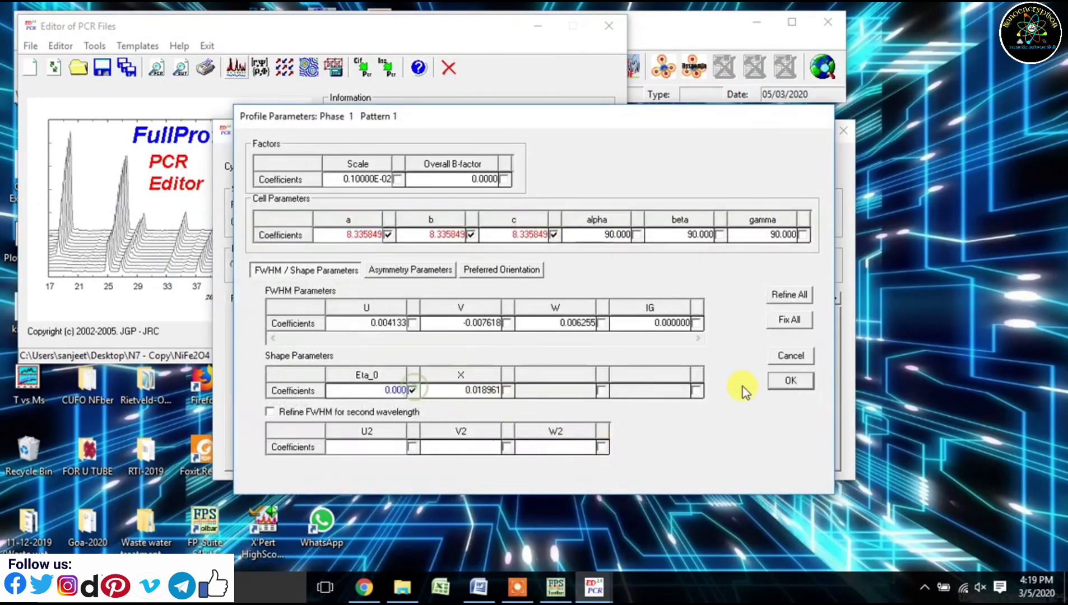
{"action": "left_click", "coordinate": [787, 382]}
{"action": "left_click", "coordinate": [511, 321]}
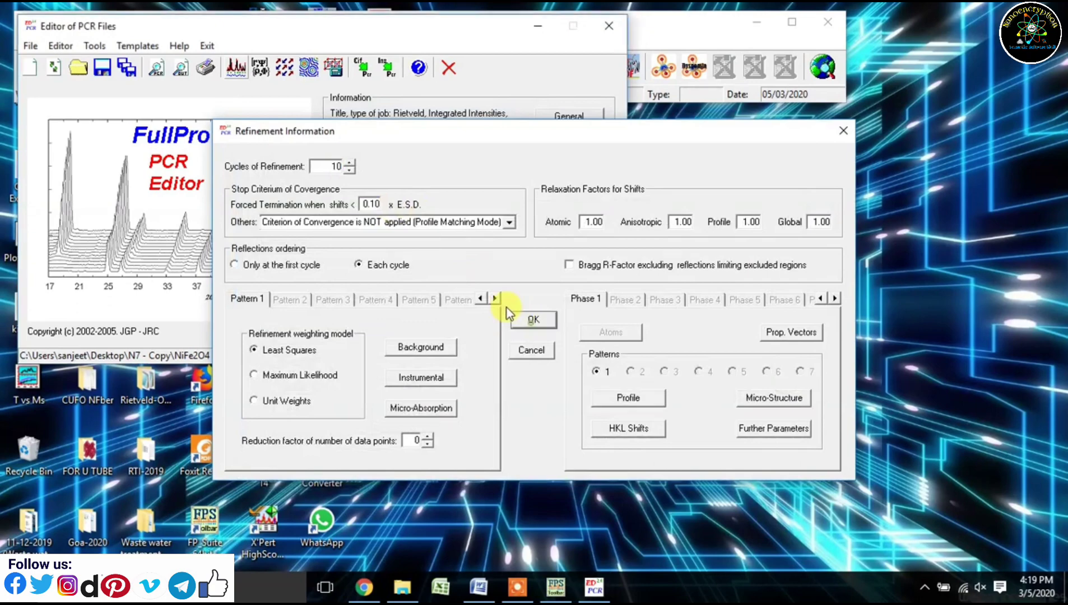
Step: Run FullProf with the Eta_0 shape parameter being refined, close the run and reload the PCR file
{"action": "left_click", "coordinate": [231, 72]}
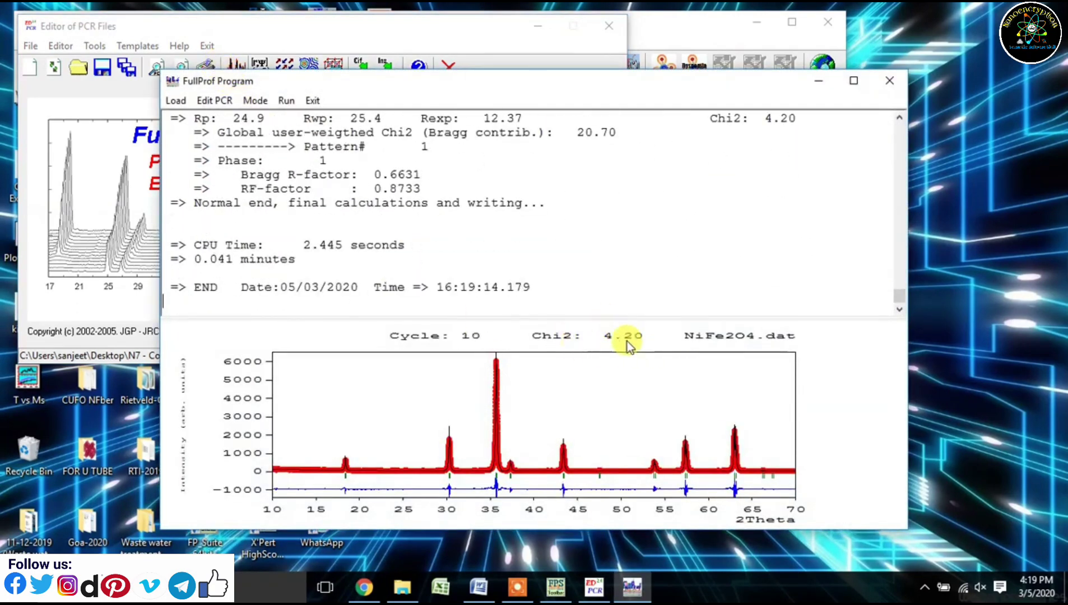
{"action": "left_click", "coordinate": [311, 102]}
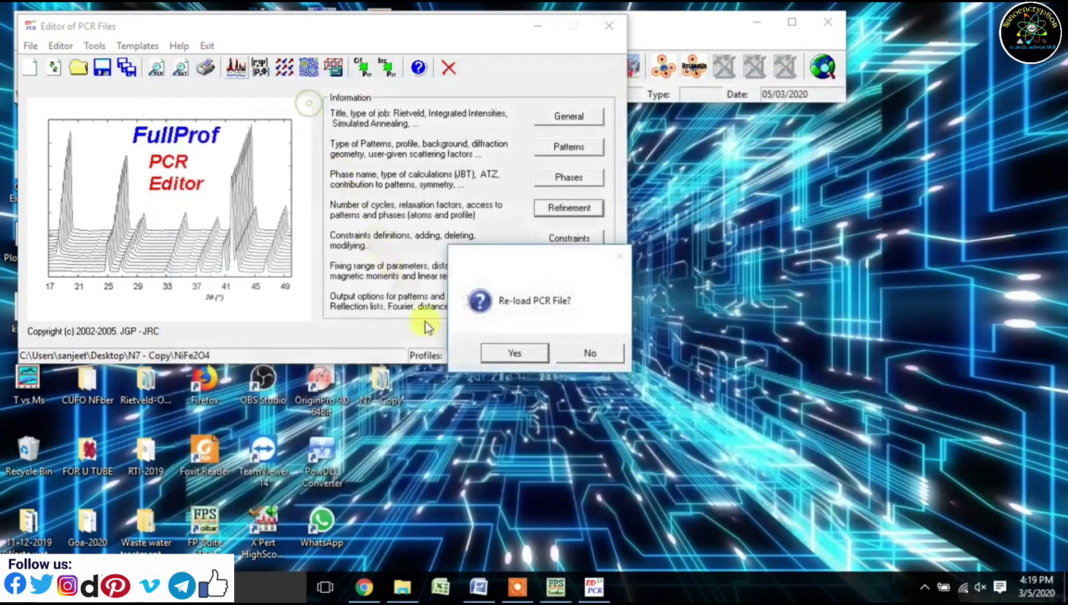
{"action": "left_click", "coordinate": [496, 348]}
Step: Mark the shape parameter X of phase 1 for refinement and accept the refinement information
{"action": "left_click", "coordinate": [568, 206]}
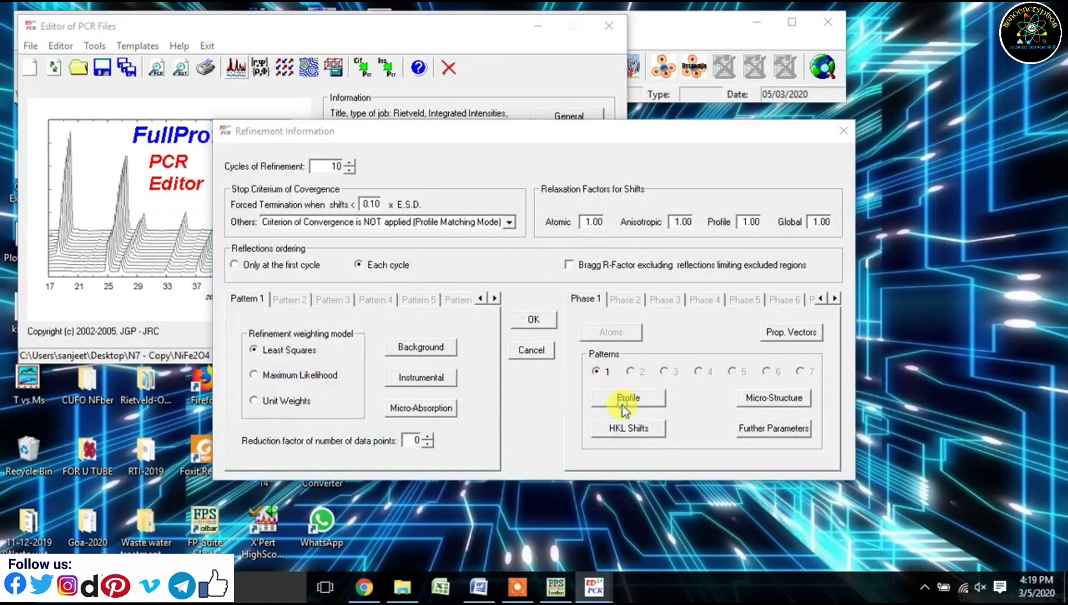
{"action": "left_click", "coordinate": [622, 404]}
{"action": "left_click", "coordinate": [507, 391]}
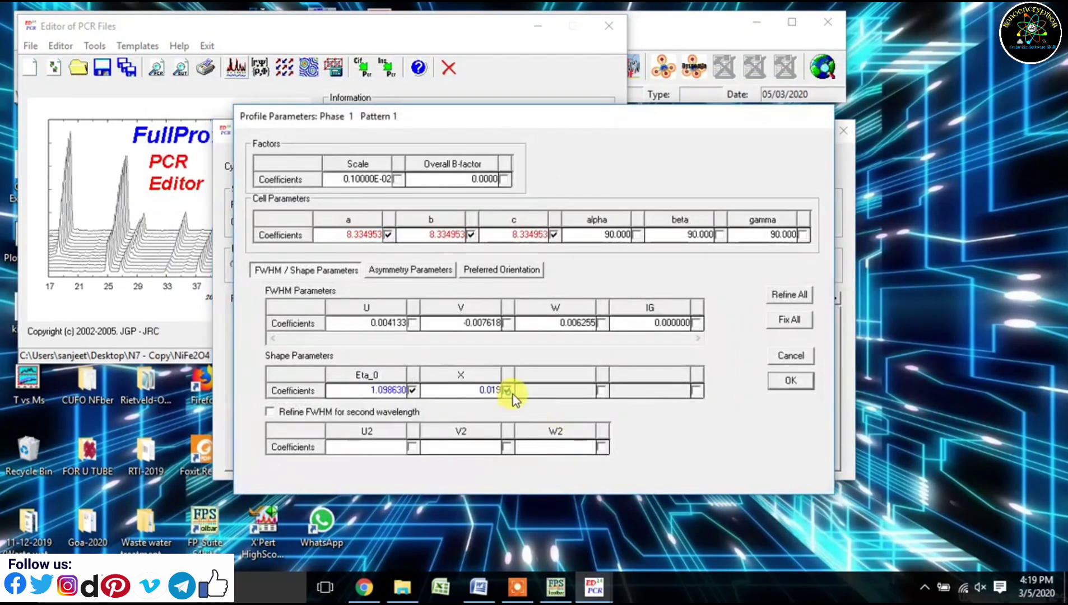
{"action": "left_click", "coordinate": [790, 380]}
{"action": "left_click", "coordinate": [535, 320]}
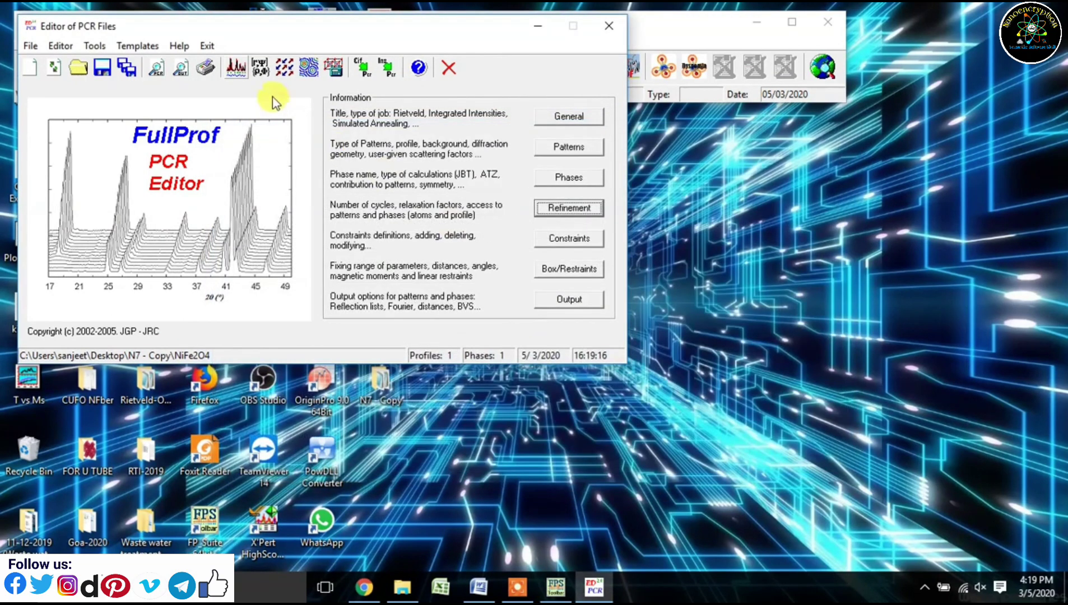
Step: Run FullProf with the X shape parameter being refined, close the run and reload the PCR file
{"action": "left_click", "coordinate": [241, 73]}
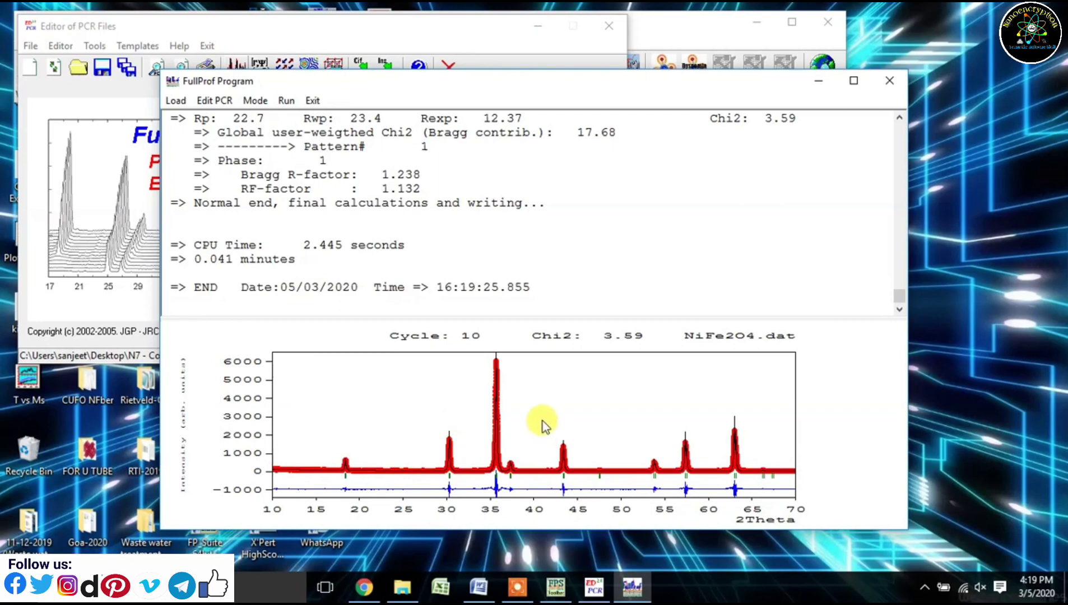
{"action": "left_click_drag", "start_coordinate": [542, 421], "coordinate": [591, 490]}
{"action": "right_click", "coordinate": [582, 425]}
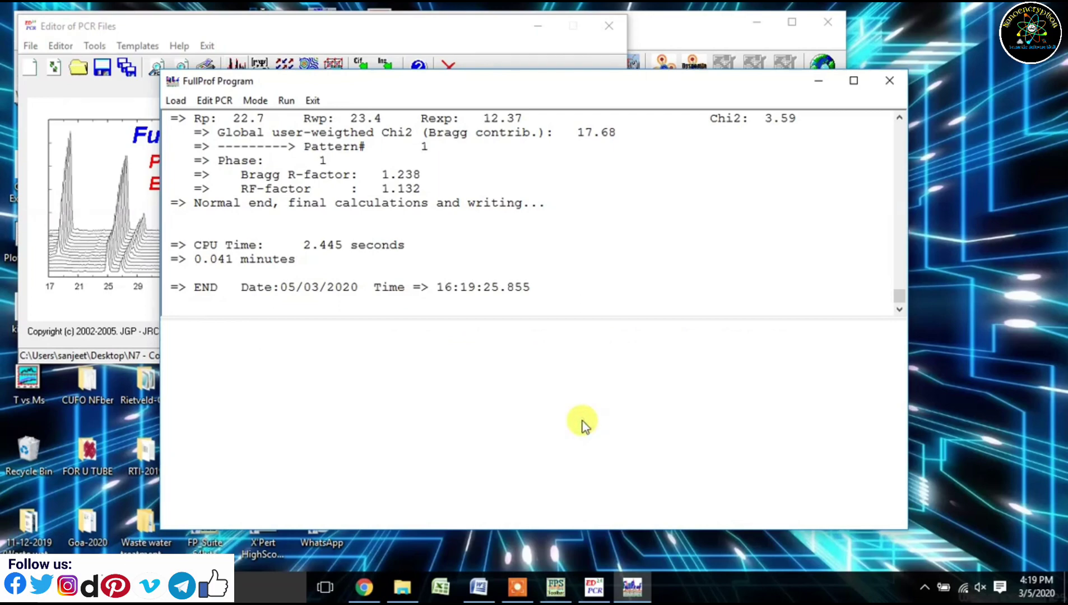
{"action": "left_click", "coordinate": [312, 101]}
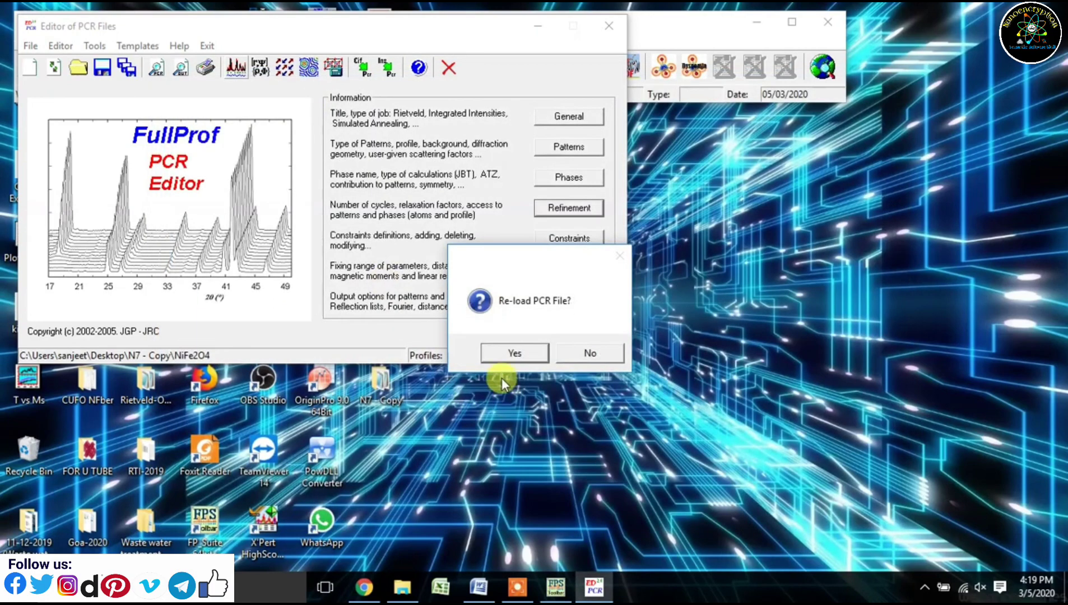
{"action": "left_click", "coordinate": [501, 355]}
Step: Mark the FWHM parameter U of phase 1 for refinement and accept the refinement information
{"action": "left_click", "coordinate": [551, 211]}
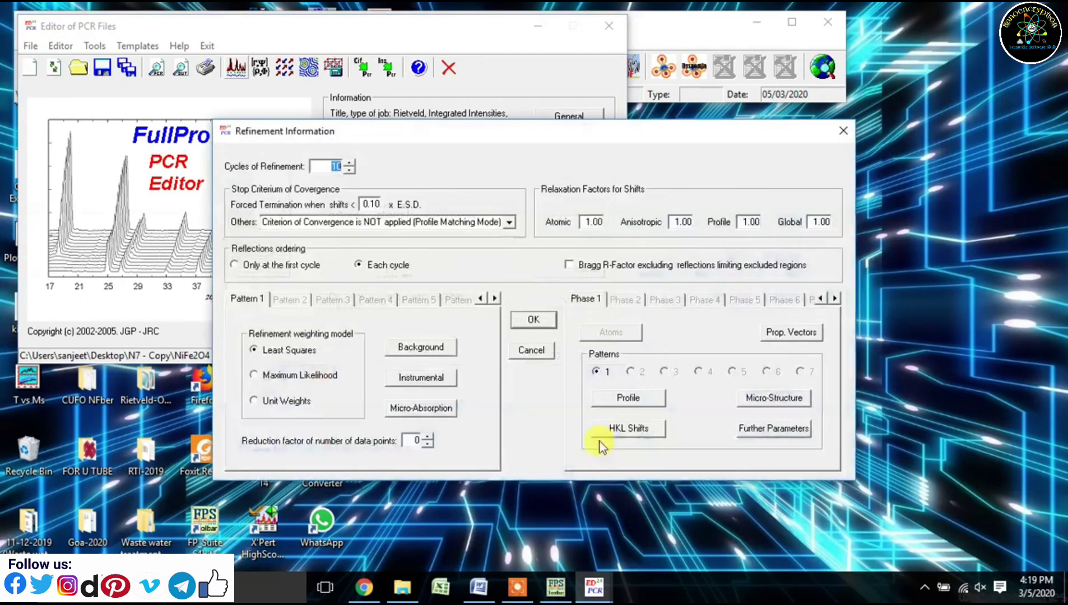
{"action": "left_click", "coordinate": [622, 399]}
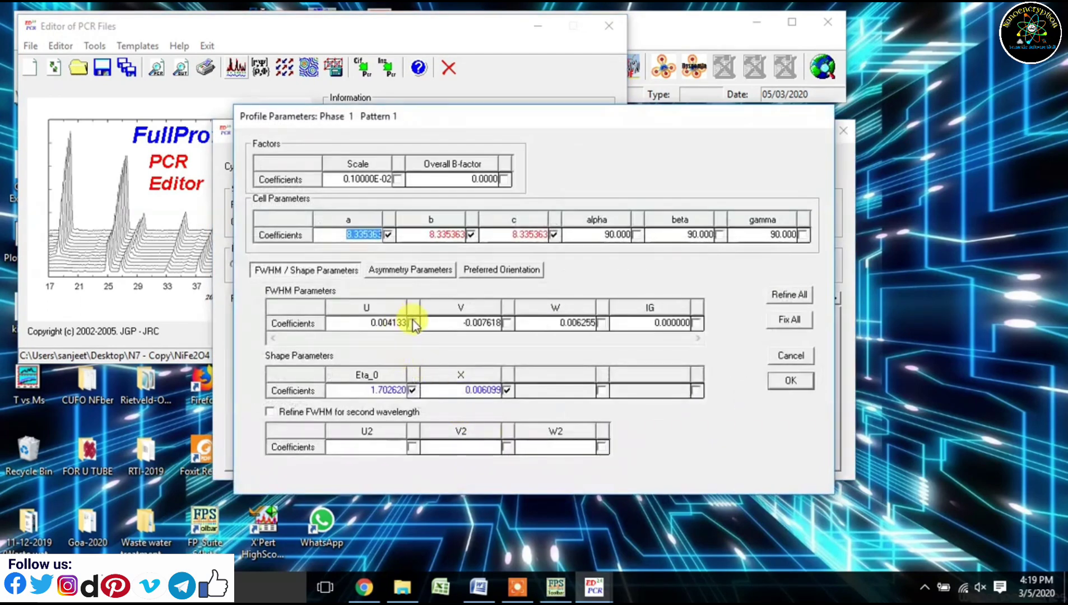
{"action": "left_click", "coordinate": [413, 323]}
{"action": "left_click", "coordinate": [789, 381]}
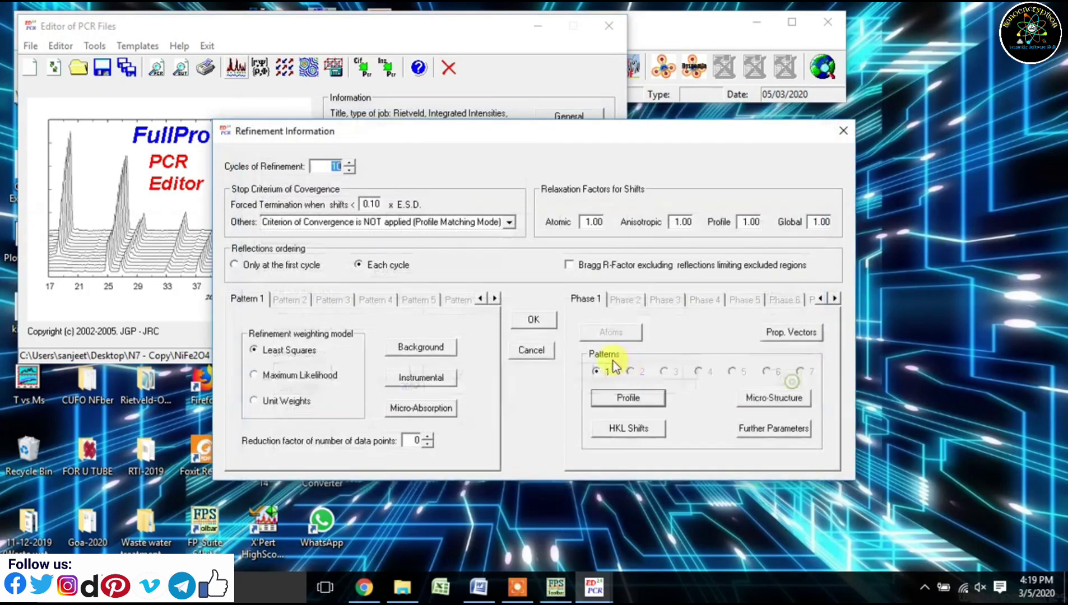
{"action": "left_click", "coordinate": [536, 320]}
Step: Run FullProf with the FWHM parameter U being refined, close the run and reload the PCR file
{"action": "left_click", "coordinate": [234, 66]}
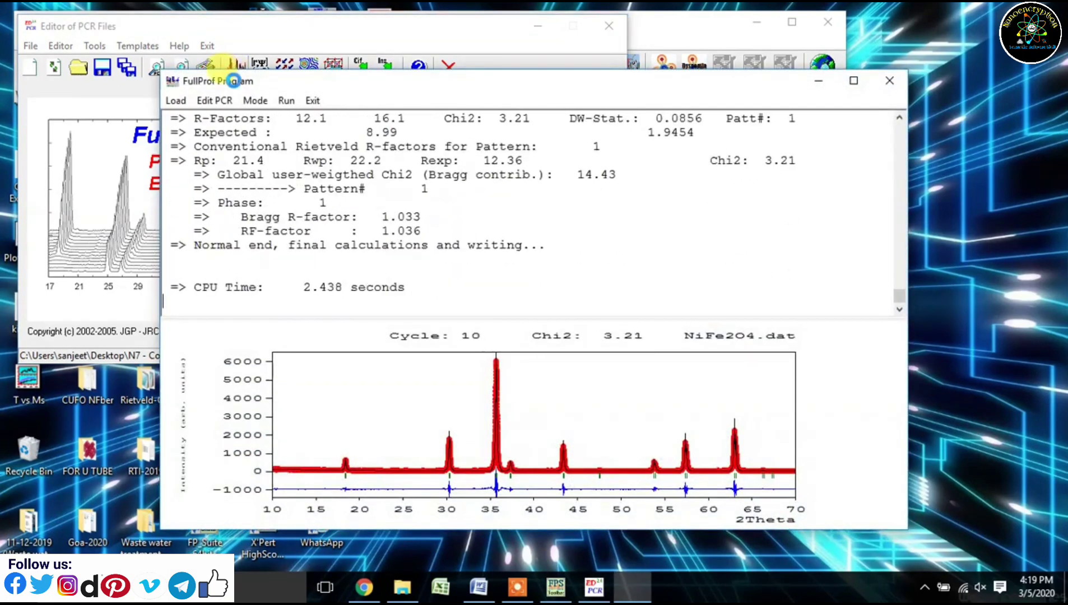
{"action": "left_click_drag", "start_coordinate": [543, 418], "coordinate": [575, 480]}
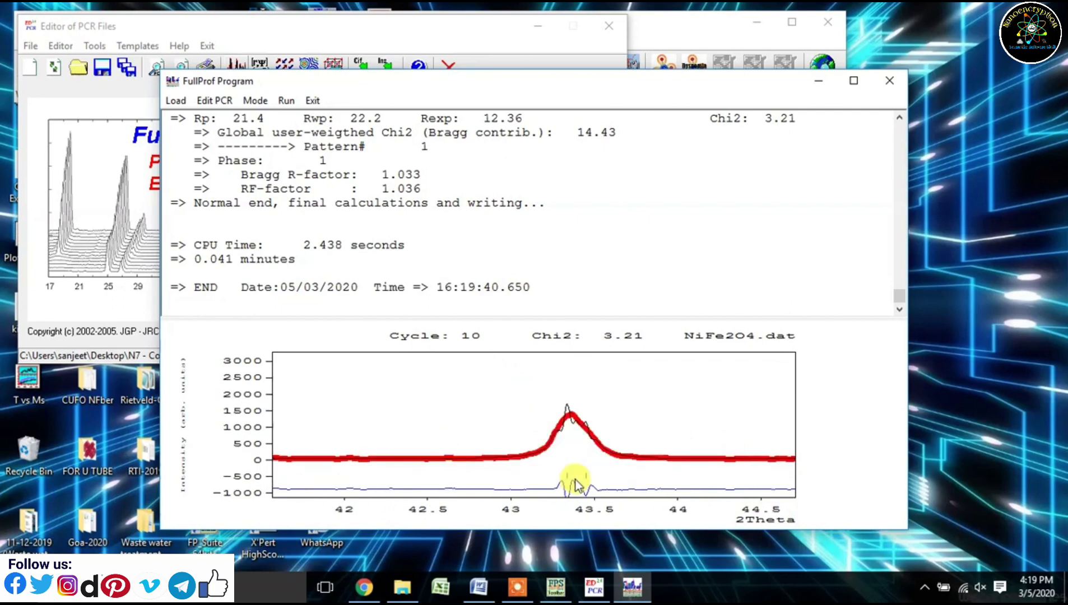
{"action": "left_click", "coordinate": [312, 100]}
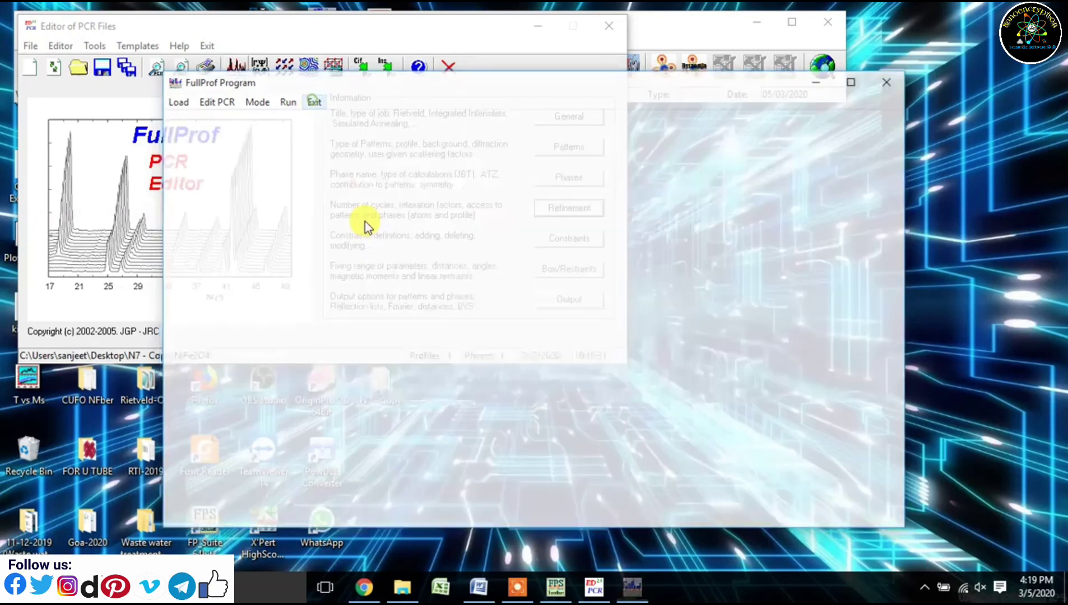
{"action": "left_click", "coordinate": [492, 352]}
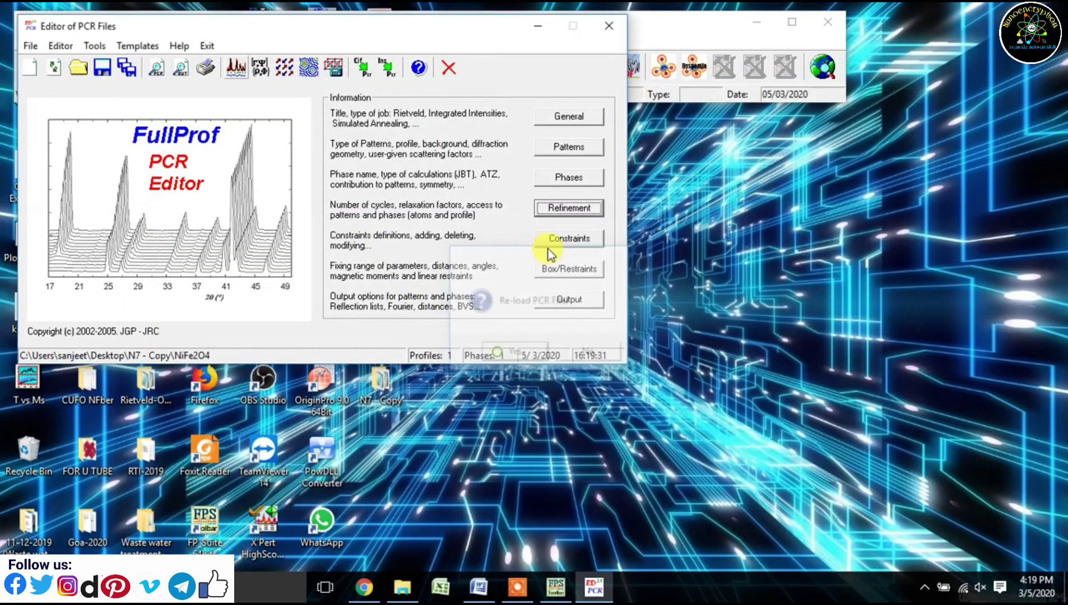
Step: Mark the FWHM parameter V of phase 1 for refinement and accept the refinement information
{"action": "left_click", "coordinate": [567, 208]}
{"action": "left_click", "coordinate": [621, 395]}
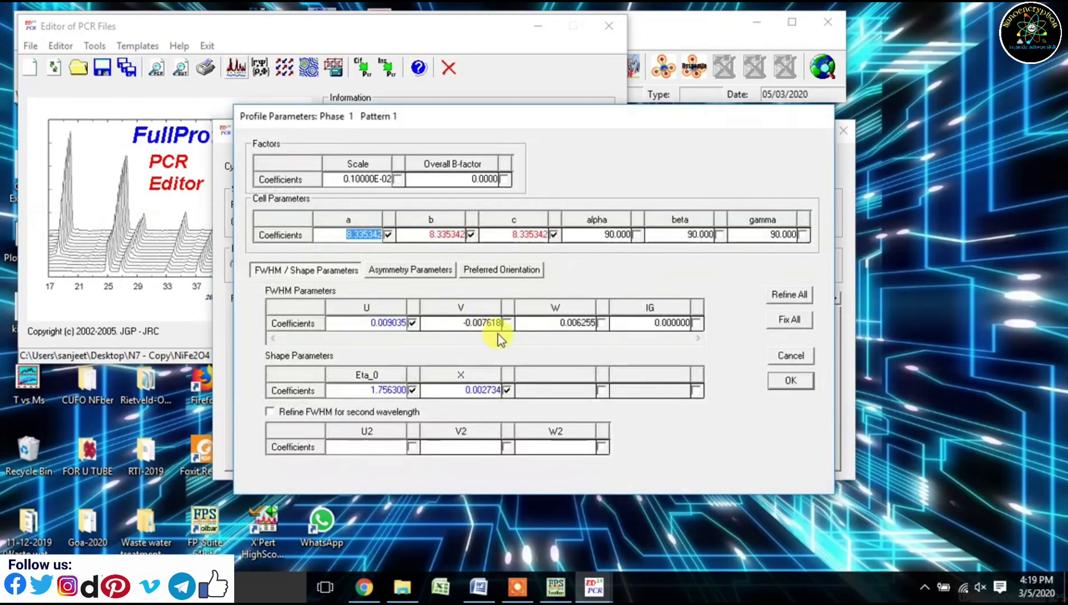
{"action": "left_click", "coordinate": [506, 324]}
{"action": "left_click", "coordinate": [812, 382]}
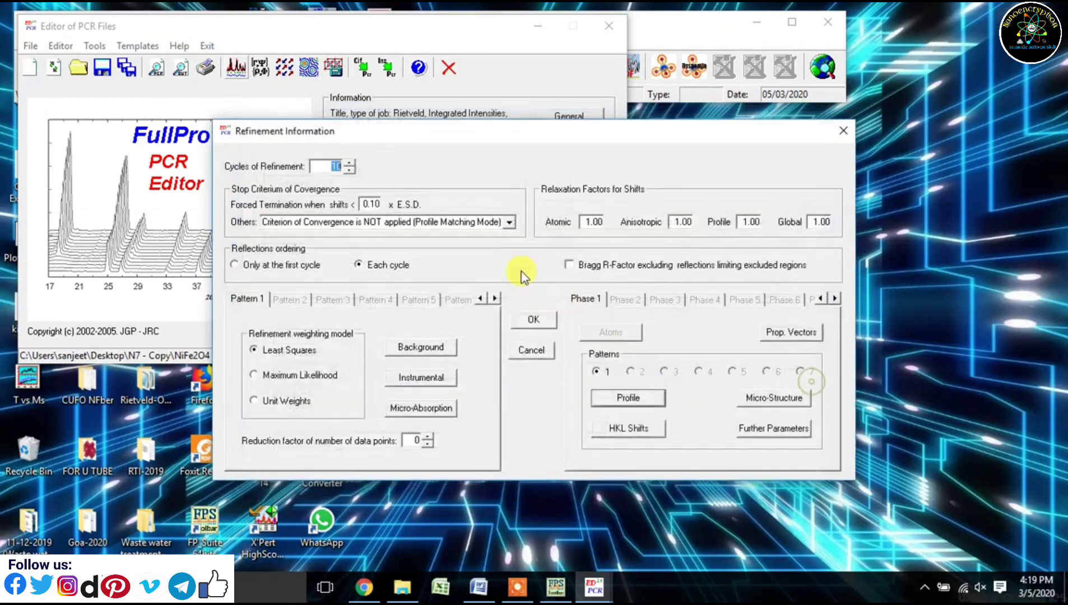
{"action": "left_click", "coordinate": [535, 322]}
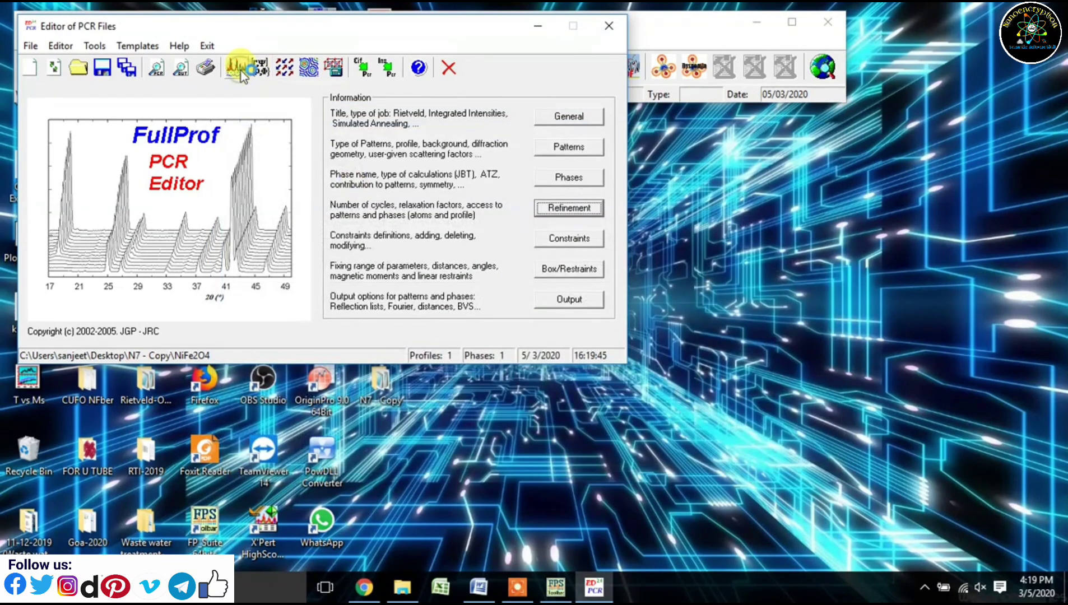
Step: Run FullProf with the FWHM parameter V being refined, close the run and reload the PCR file
{"action": "left_click", "coordinate": [240, 70]}
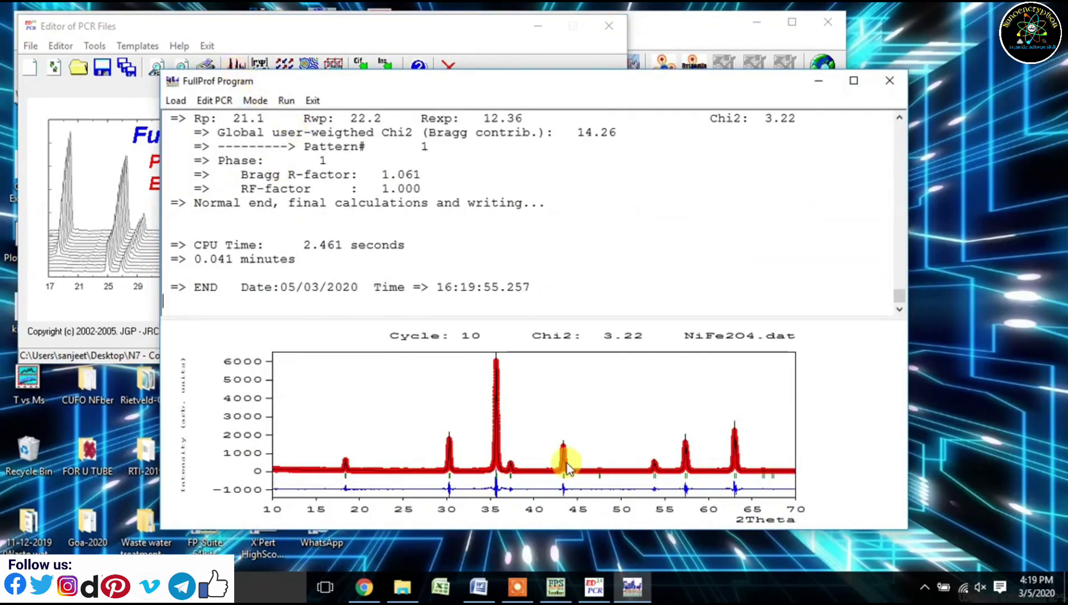
{"action": "left_click_drag", "start_coordinate": [549, 421], "coordinate": [589, 474]}
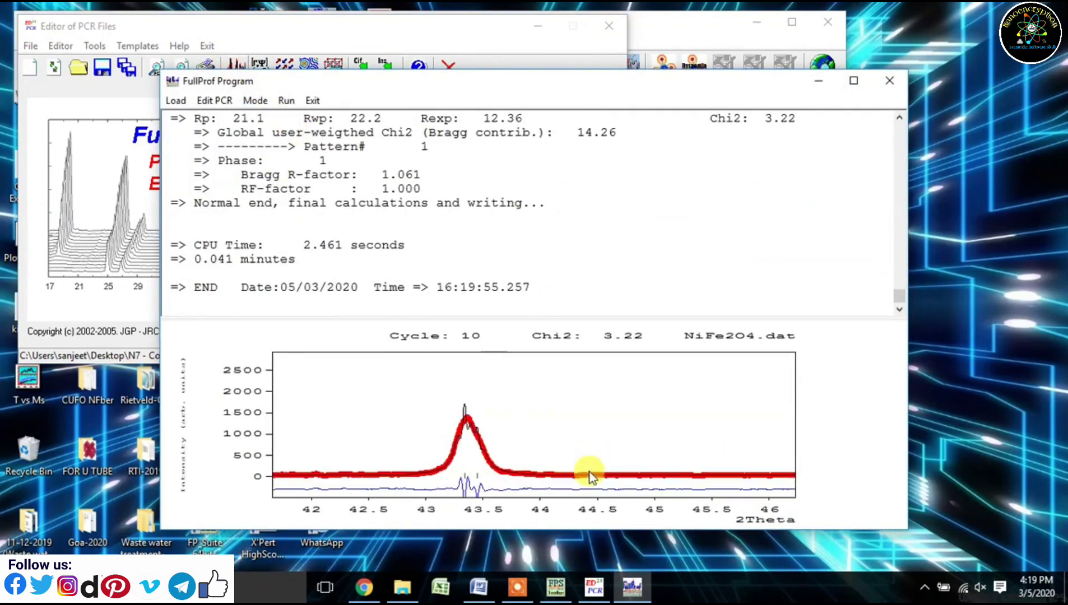
{"action": "right_click", "coordinate": [574, 441]}
{"action": "left_click", "coordinate": [312, 101]}
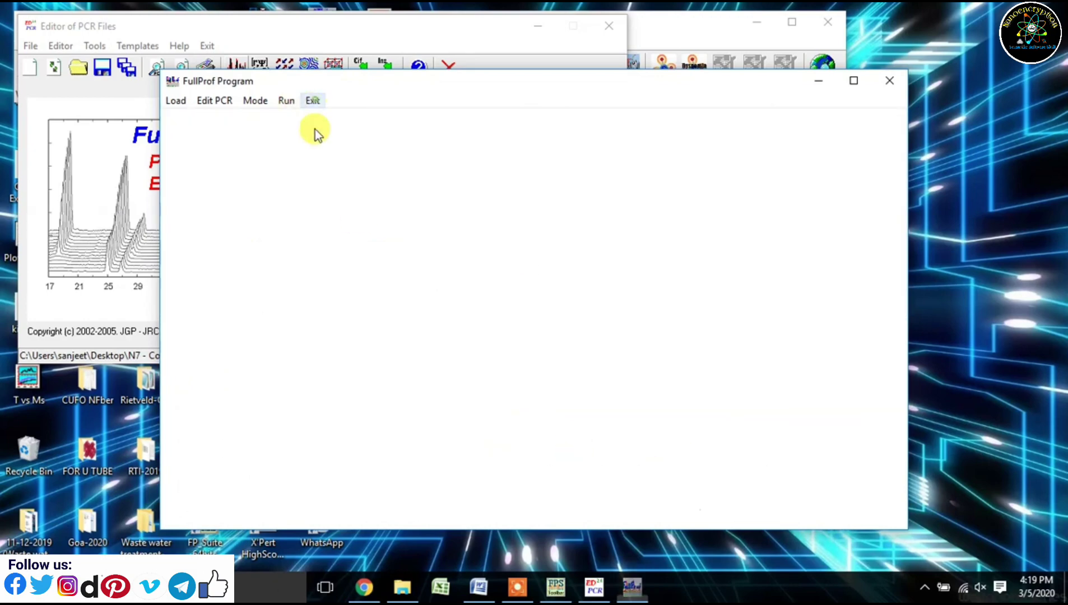
{"action": "left_click", "coordinate": [490, 357]}
{"action": "left_click", "coordinate": [518, 587]}
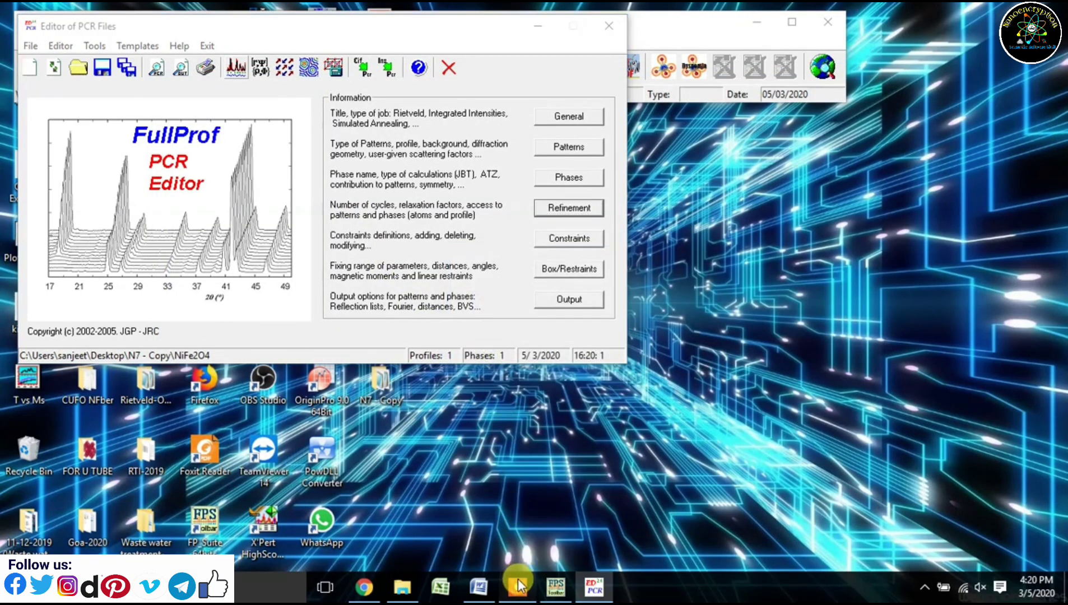
{"action": "left_click", "coordinate": [989, 530]}
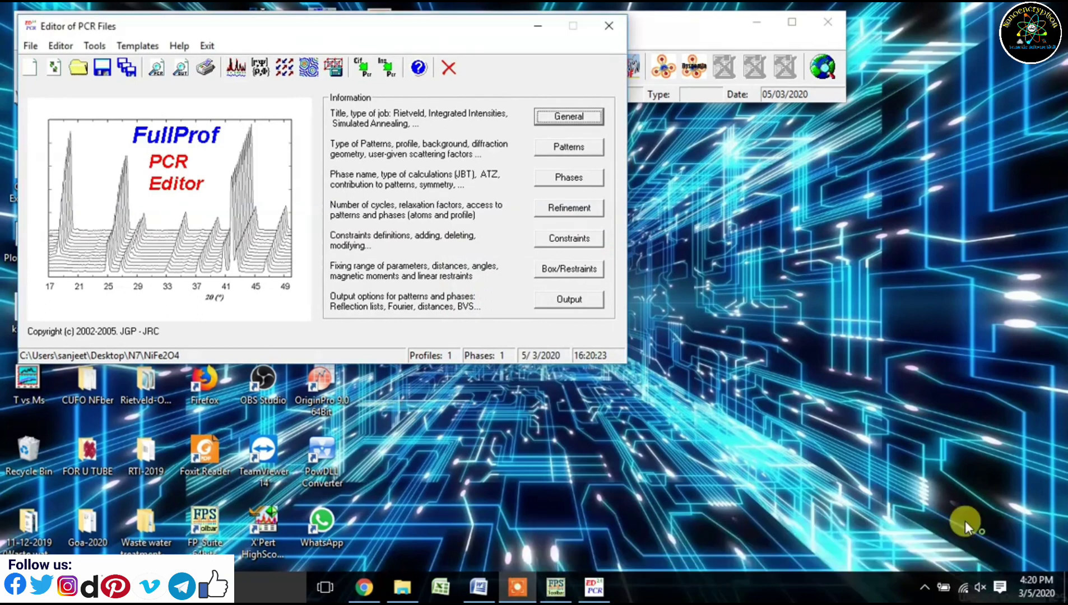
Step: Run FullProf on the NiFe2O4 PCR file in the N7 folder, close the run and reload the file
{"action": "left_click", "coordinate": [230, 69]}
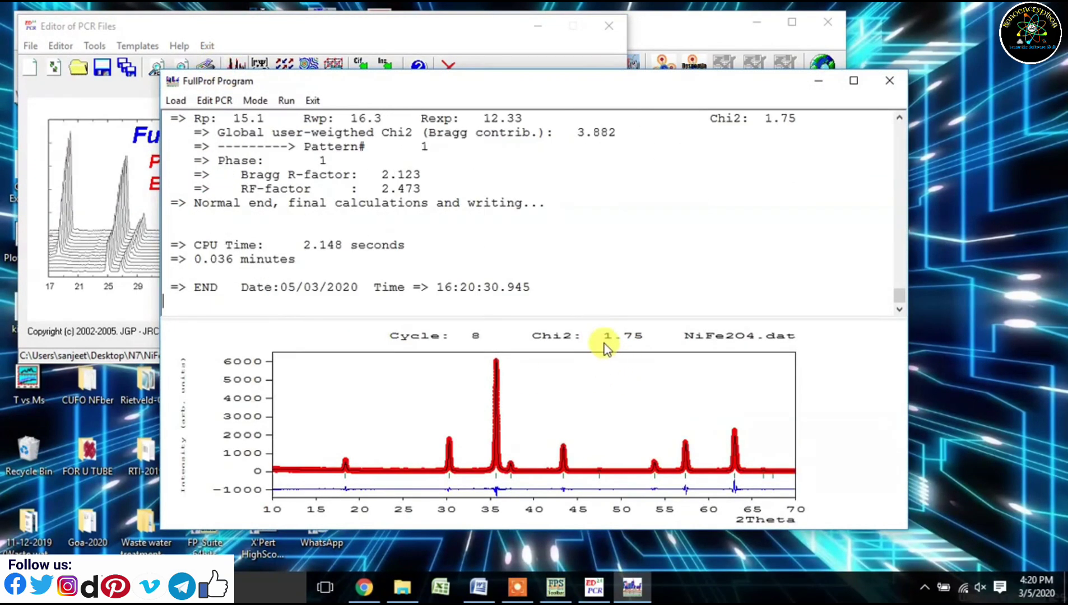
{"action": "left_click", "coordinate": [312, 101]}
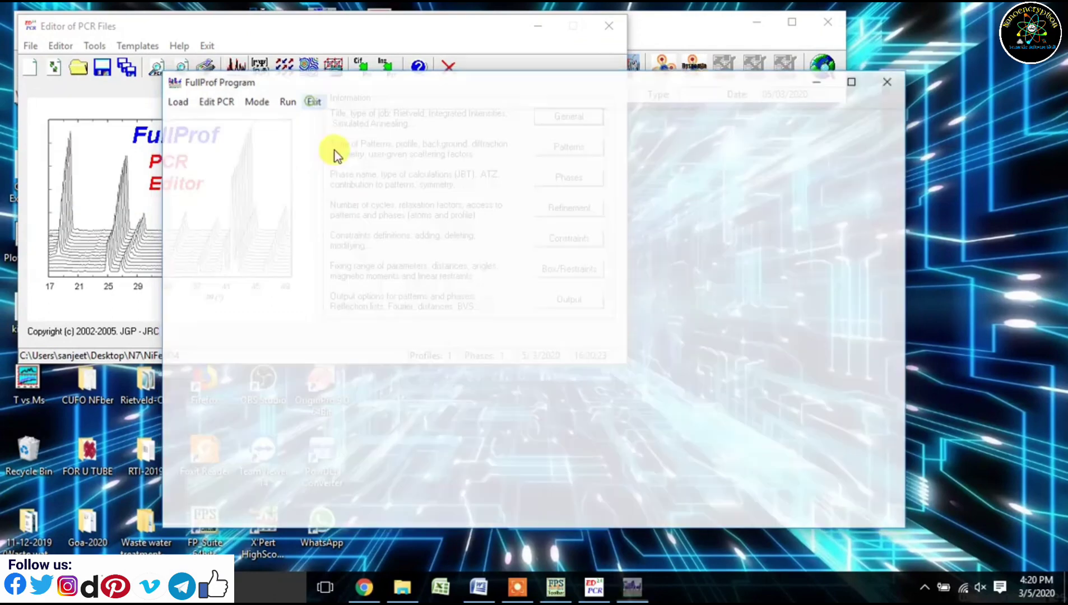
{"action": "left_click", "coordinate": [501, 352]}
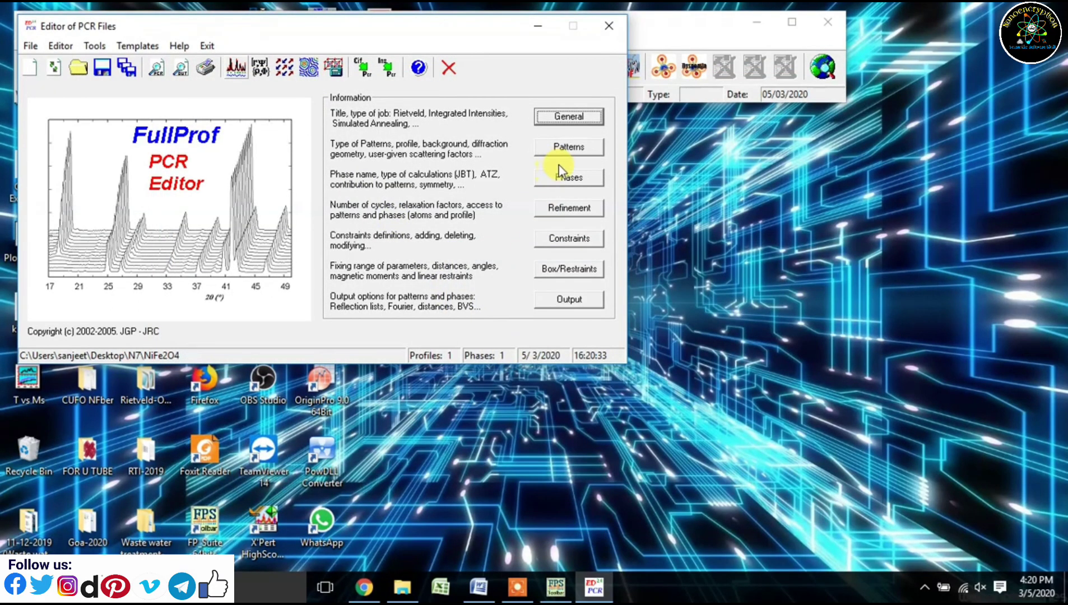
Step: In the atom list of phase 1, set the FE2 occupancy to 0.39743 and fix all atom parameters
{"action": "left_click", "coordinate": [569, 209]}
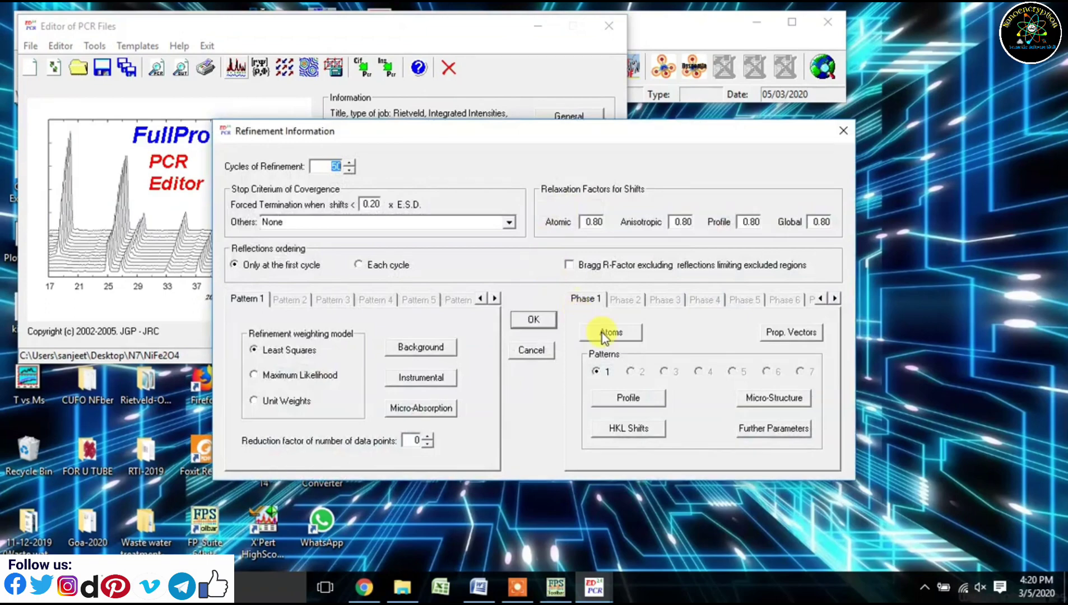
{"action": "left_click", "coordinate": [602, 333]}
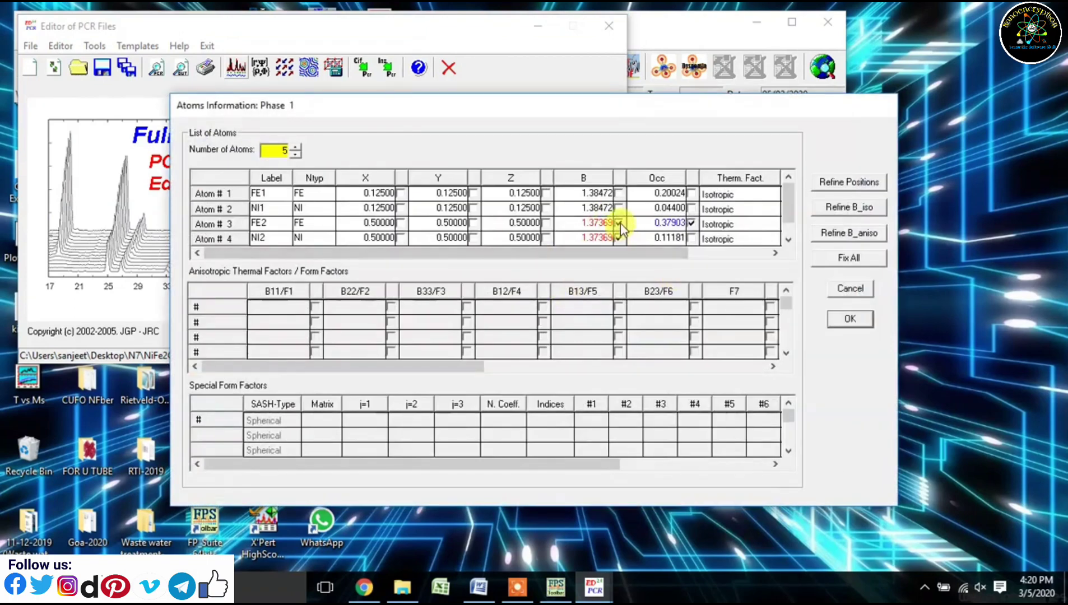
{"action": "left_click", "coordinate": [677, 230]}
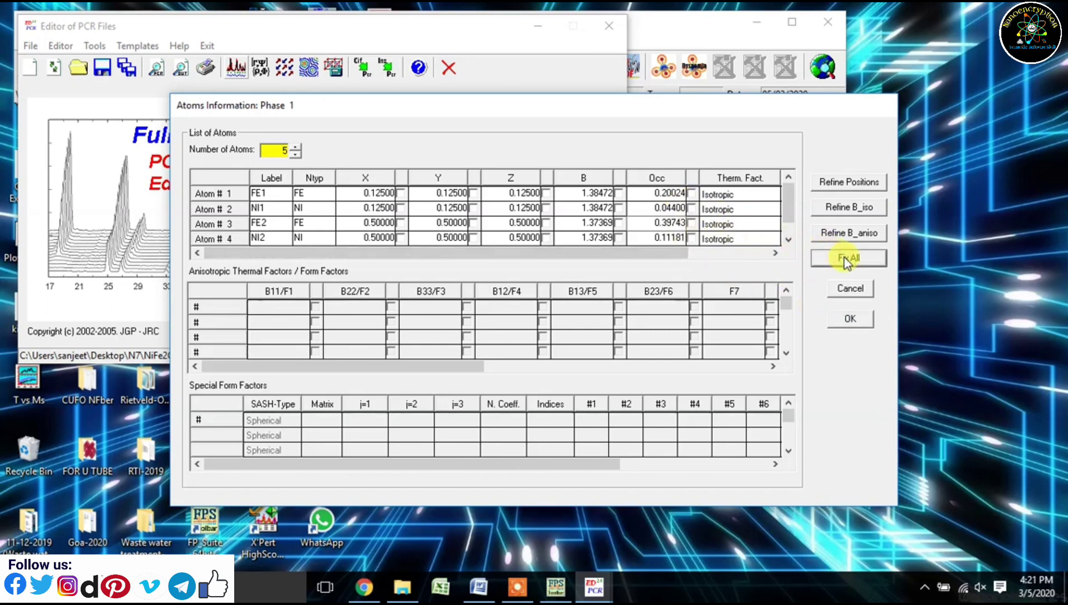
Step: Try marking the B_iso values and positions of all atoms for refinement, fix them all again and accept the refinement information
{"action": "left_click", "coordinate": [840, 210]}
{"action": "left_click", "coordinate": [842, 190]}
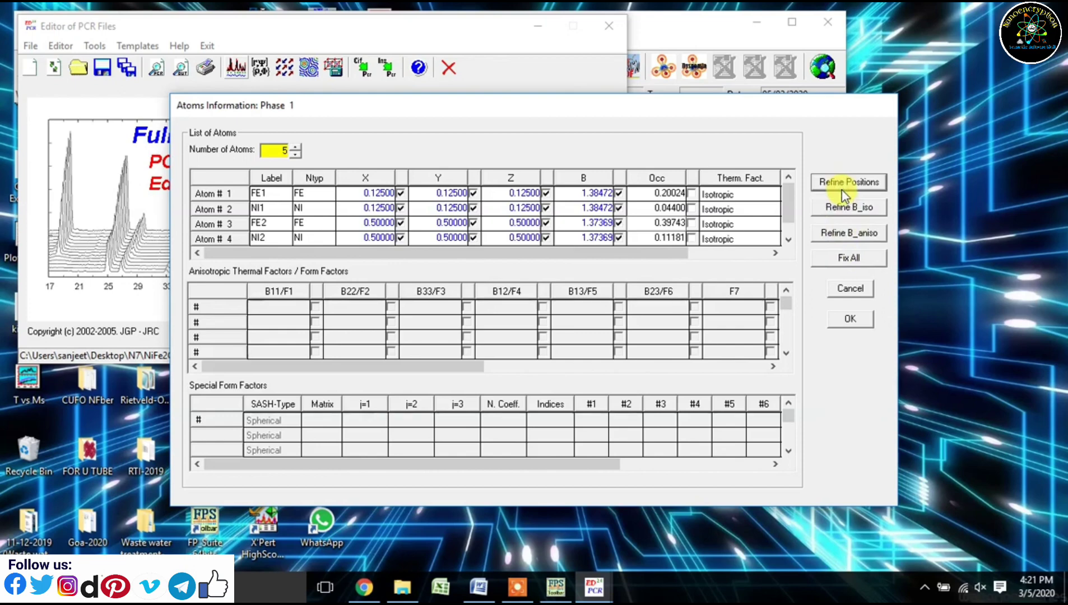
{"action": "left_click", "coordinate": [854, 261]}
{"action": "left_click", "coordinate": [861, 317]}
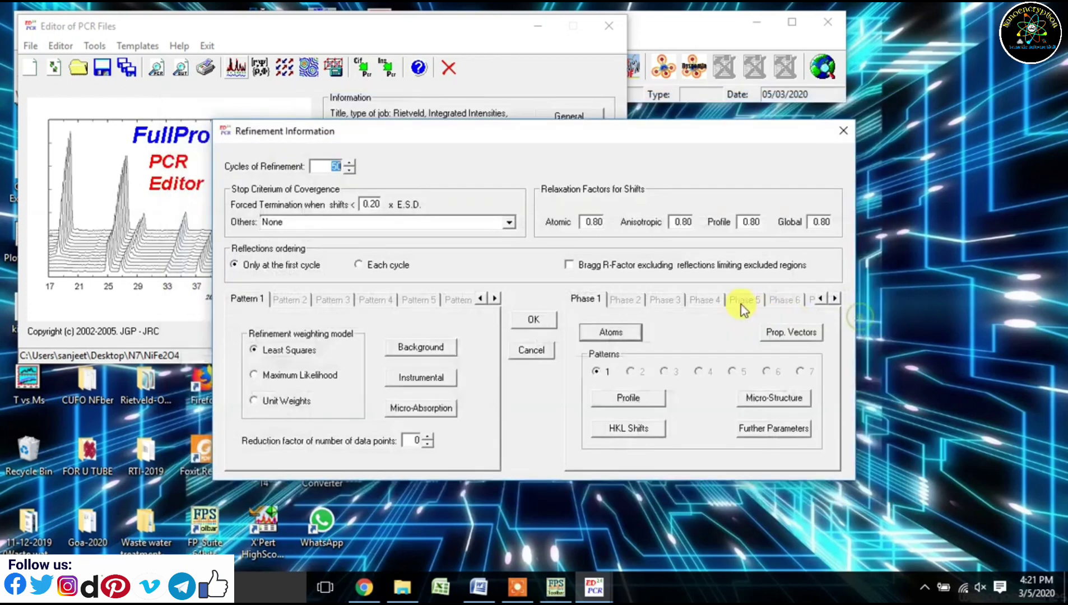
{"action": "left_click", "coordinate": [534, 317]}
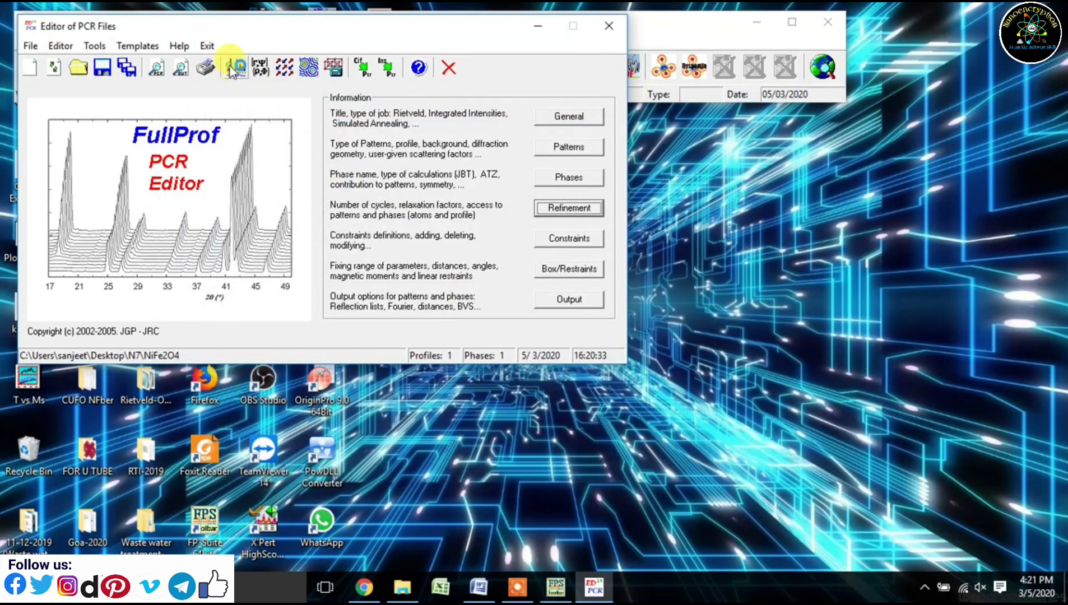